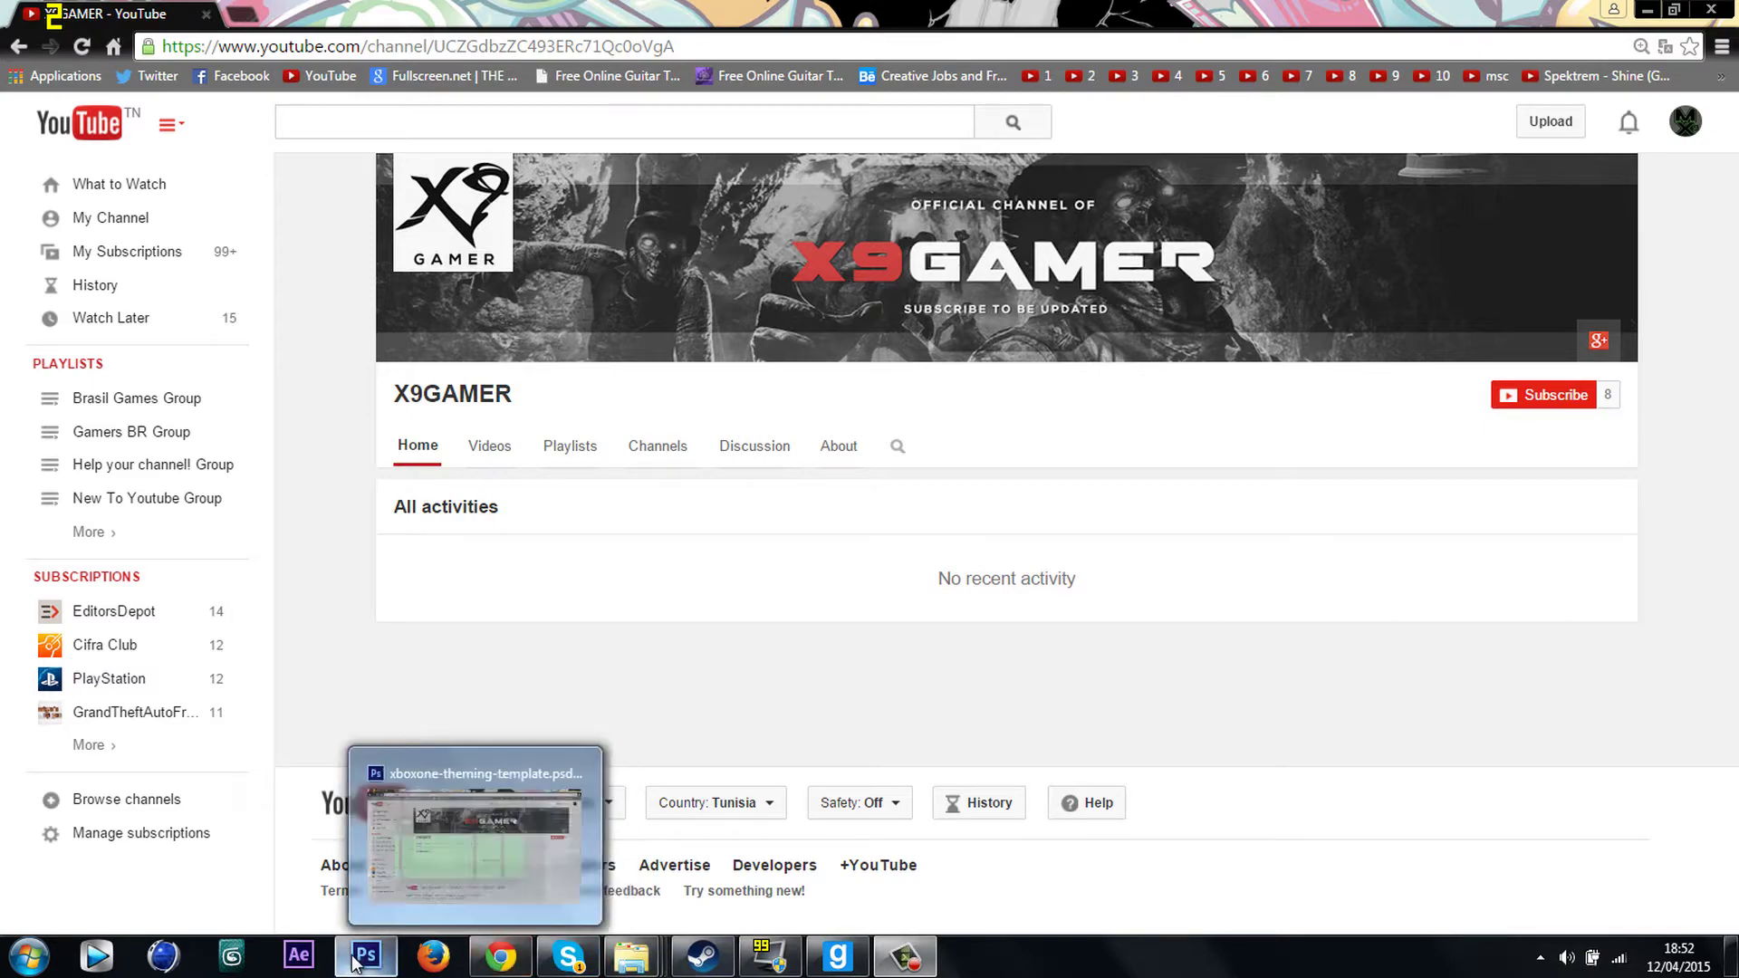
Switch to the Xbox template, hide the dashboard preview layer, and bring up the Wallpapers folder
click(350, 852)
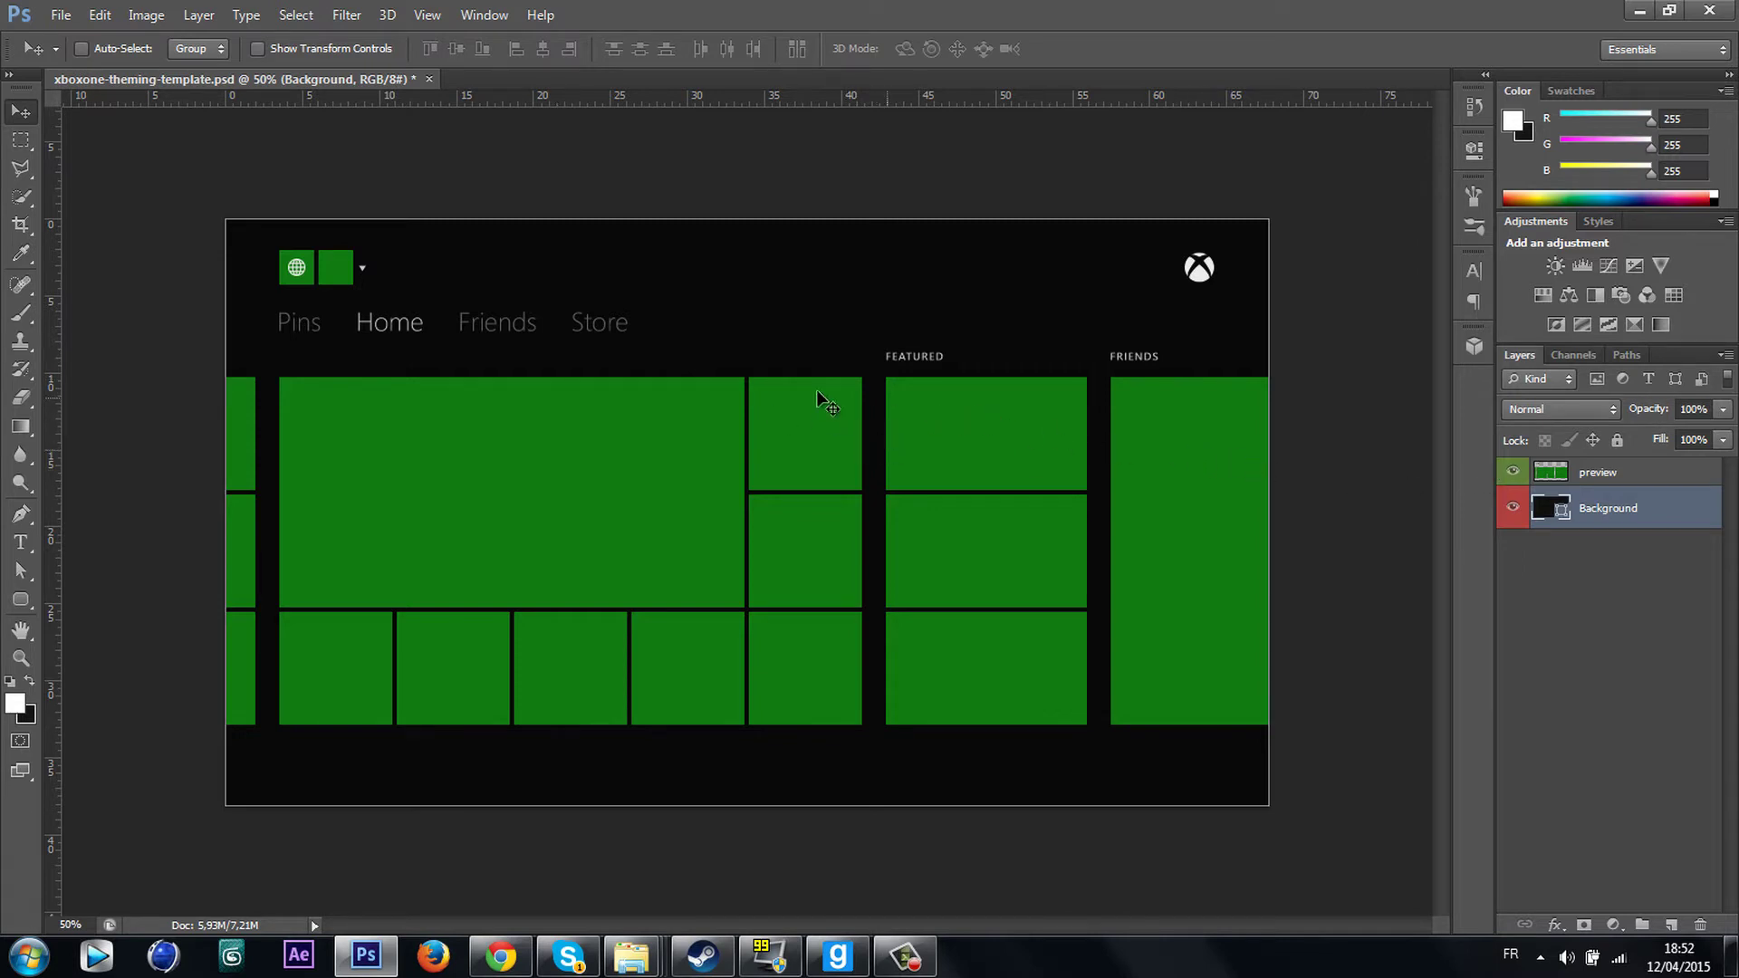
click(1512, 471)
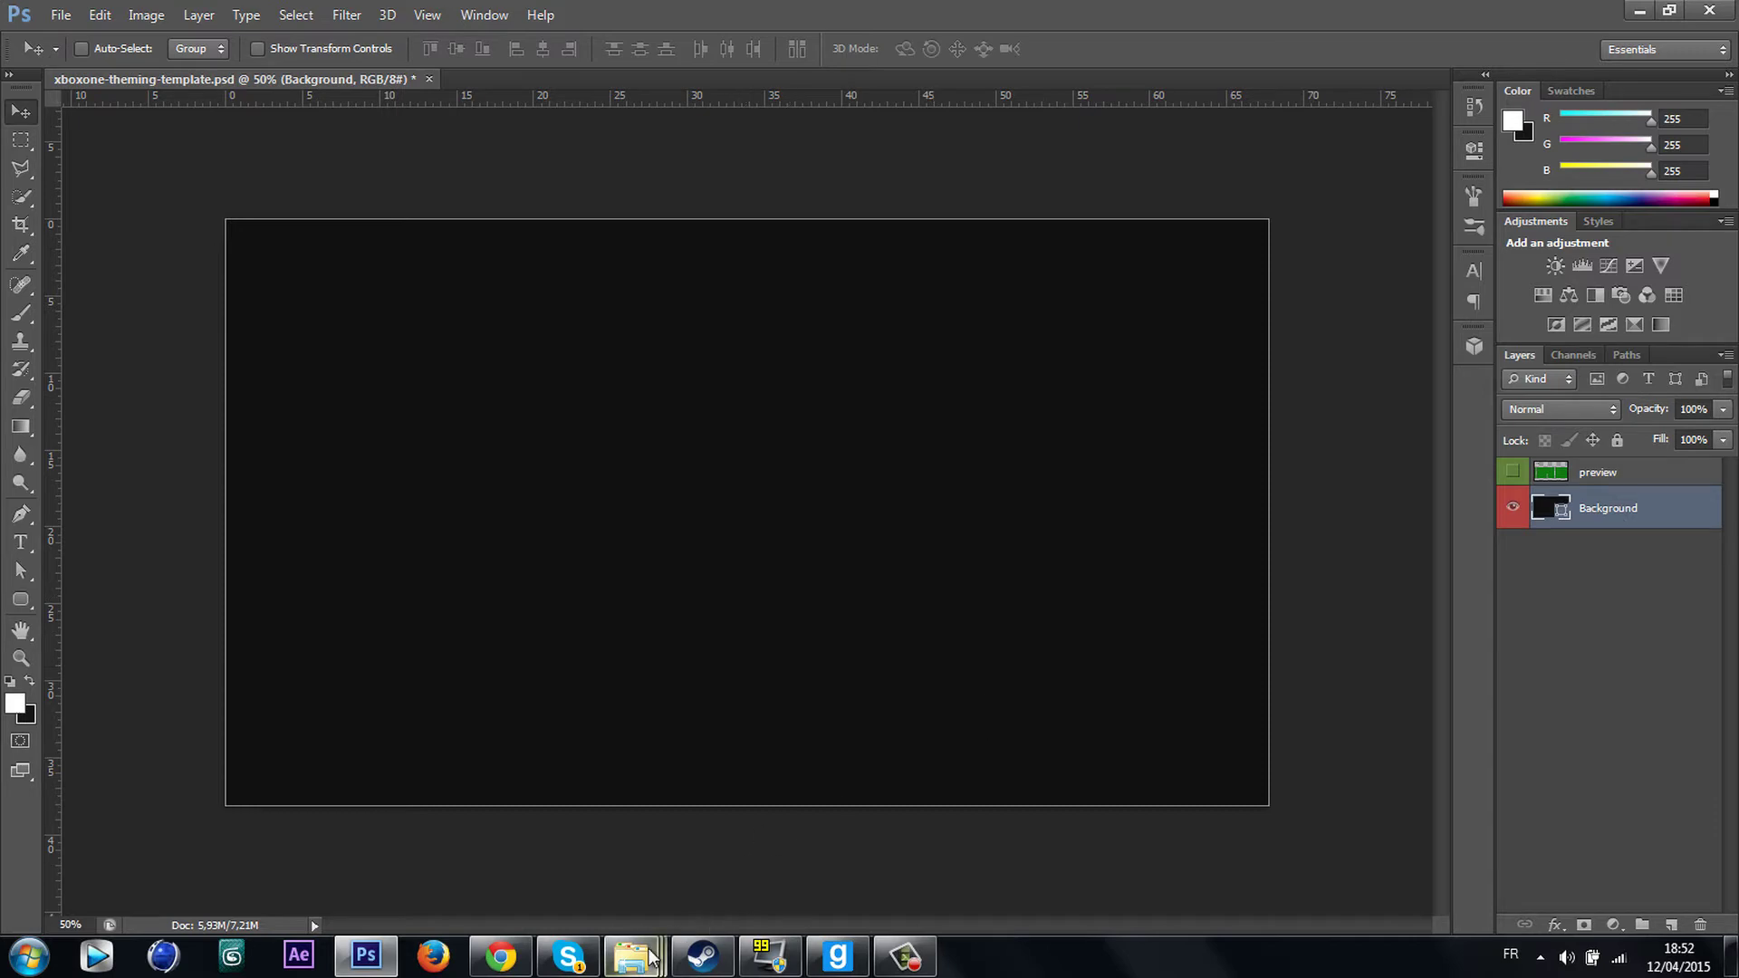
mouse_move(632, 956)
click(682, 819)
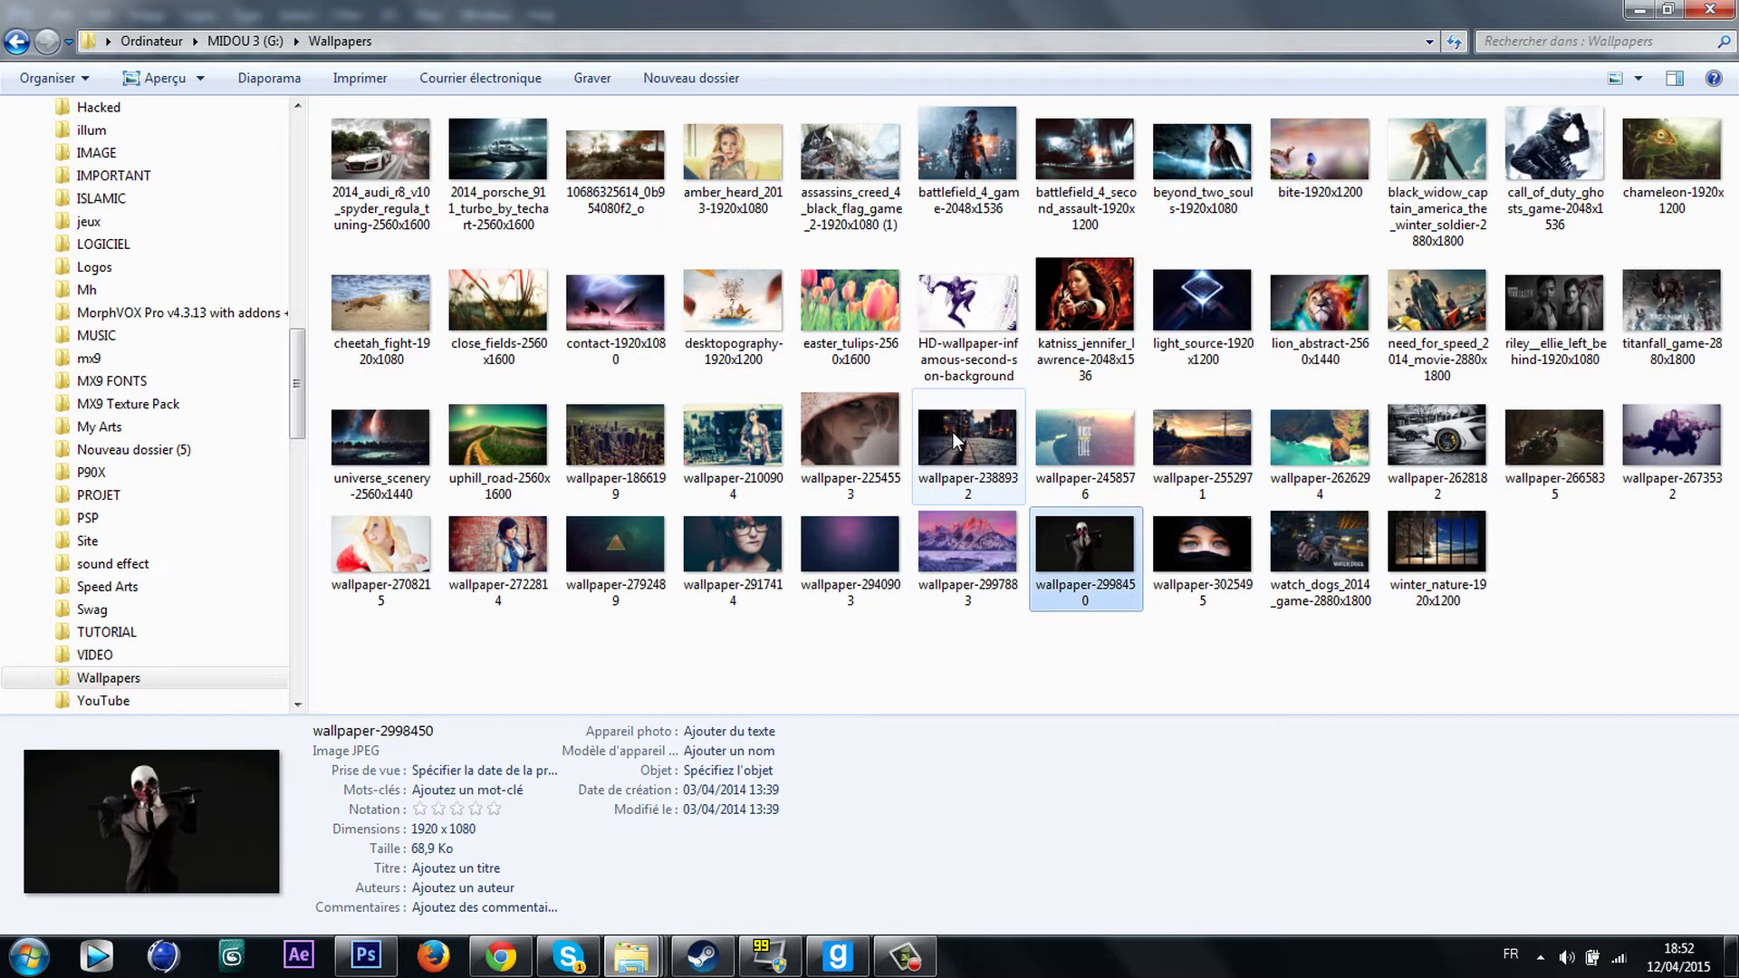
Place wallpaper-2917414 as a new layer and check it against the dashboard overlay
drag(738, 547, 691, 511)
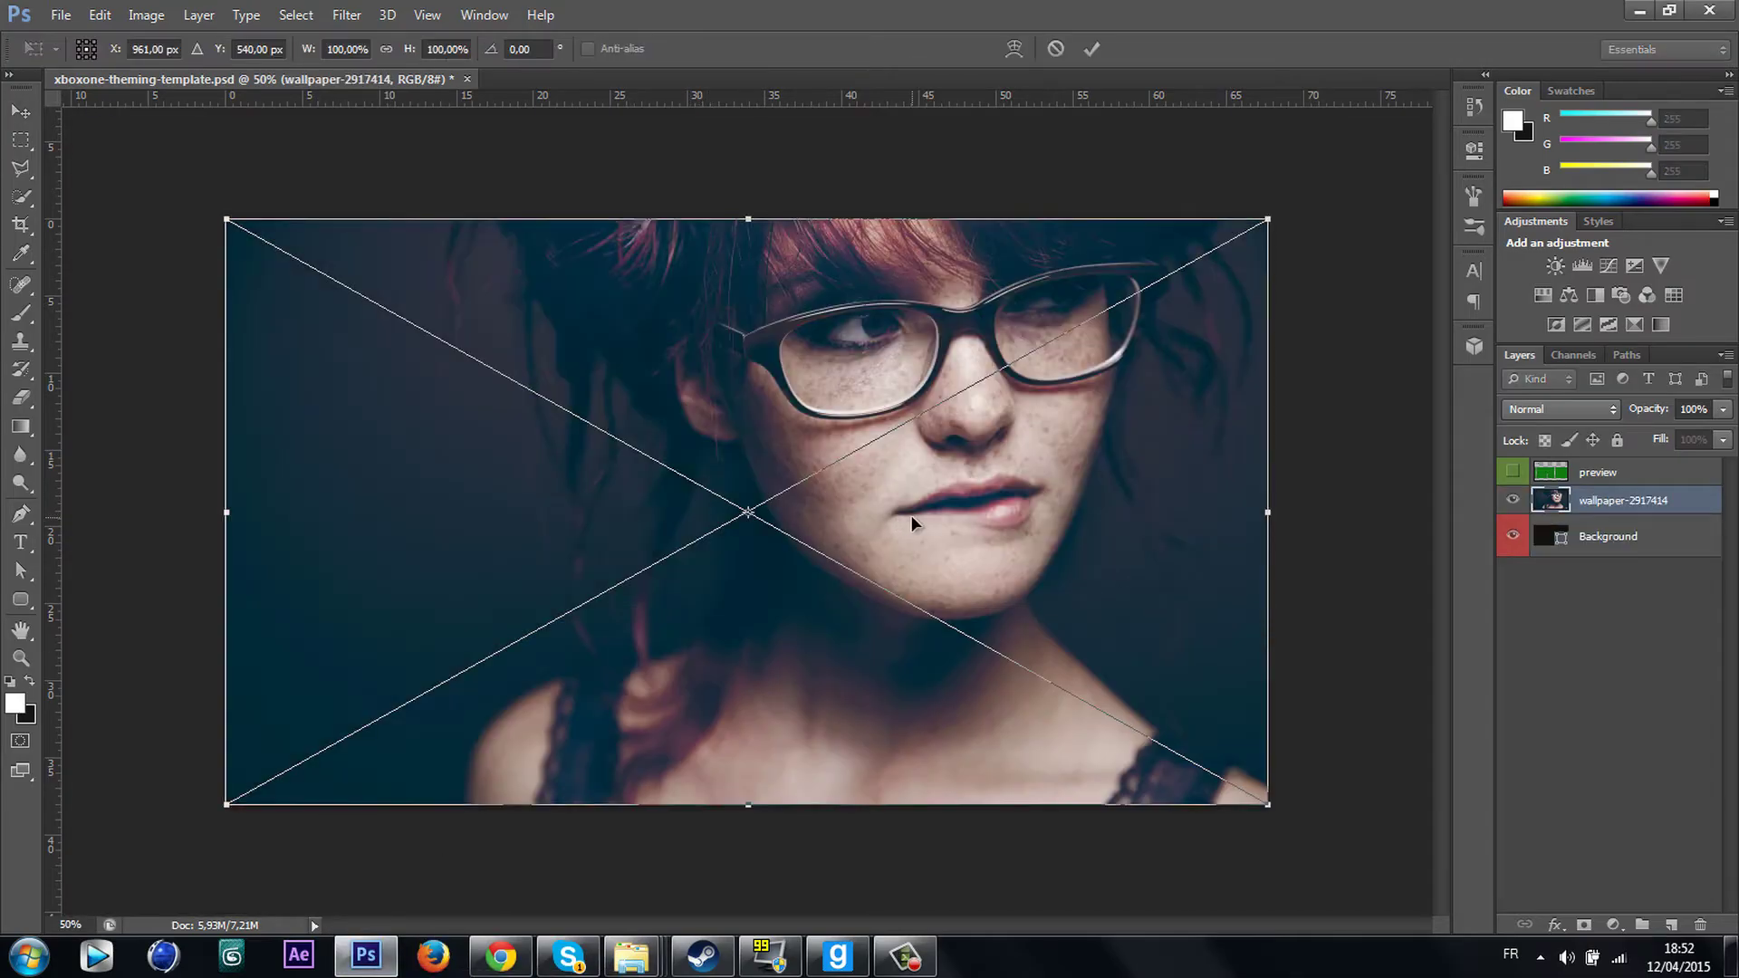
key(Return)
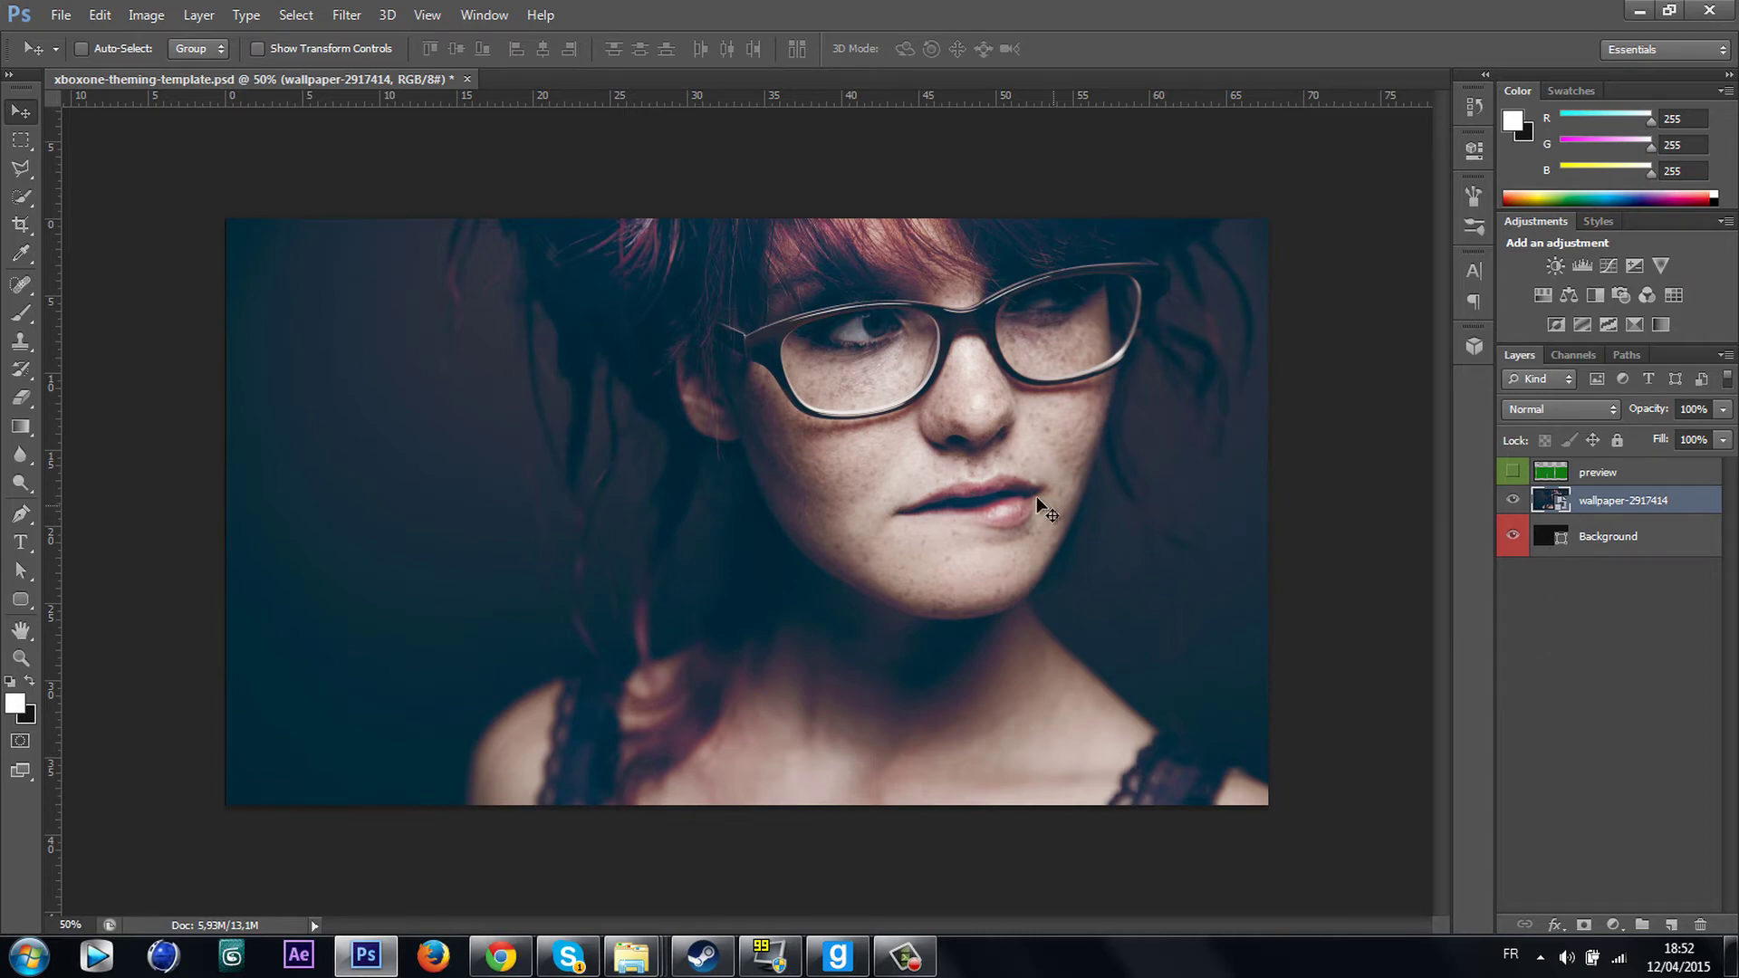
click(1514, 474)
click(1514, 477)
click(1512, 472)
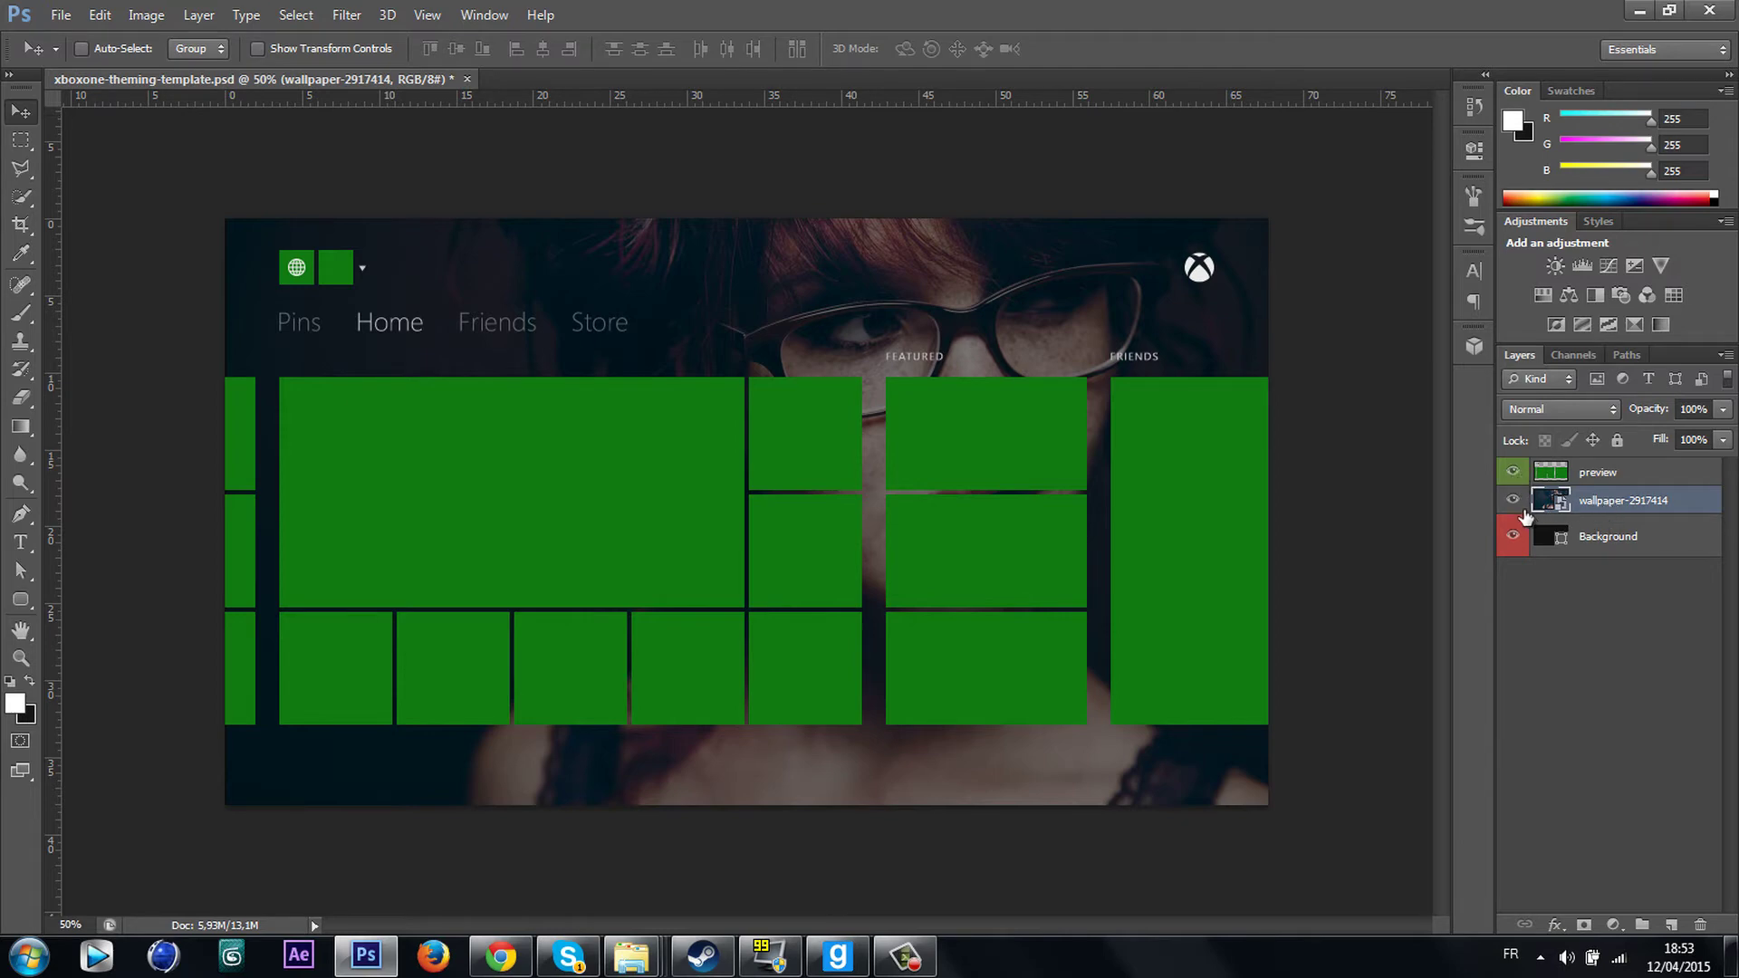
click(1512, 472)
Add a Curves adjustment that bends the Red and Blue curves and raises Green
click(1609, 926)
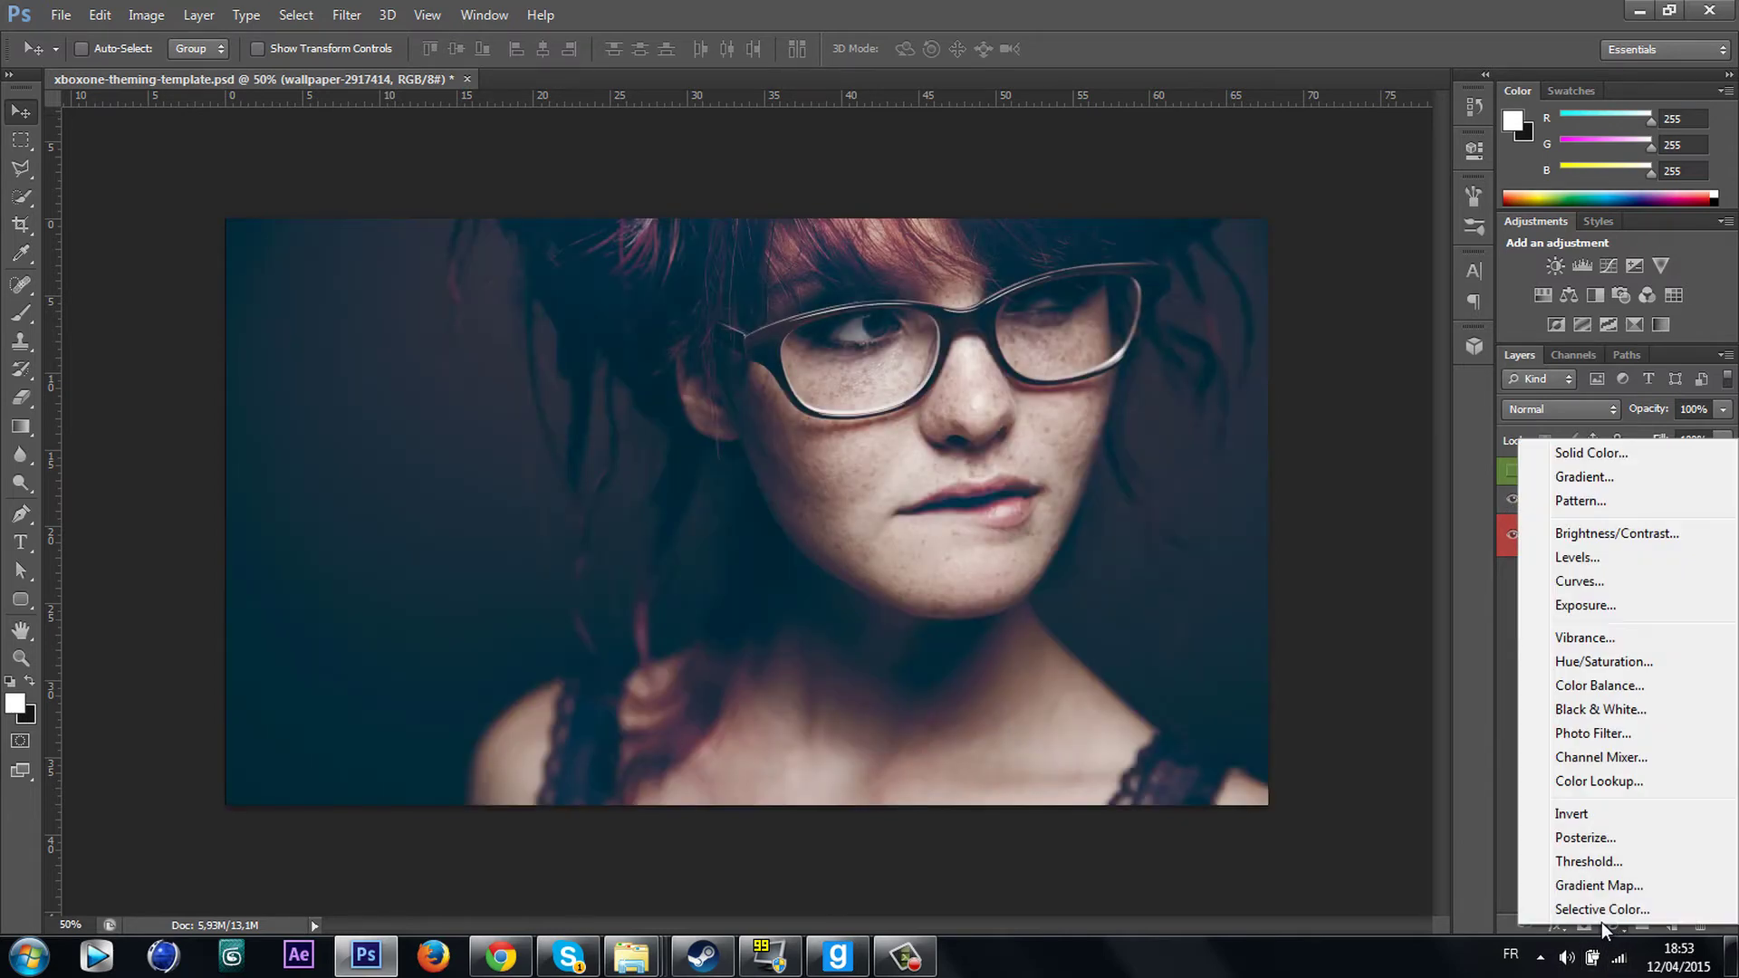
click(1586, 584)
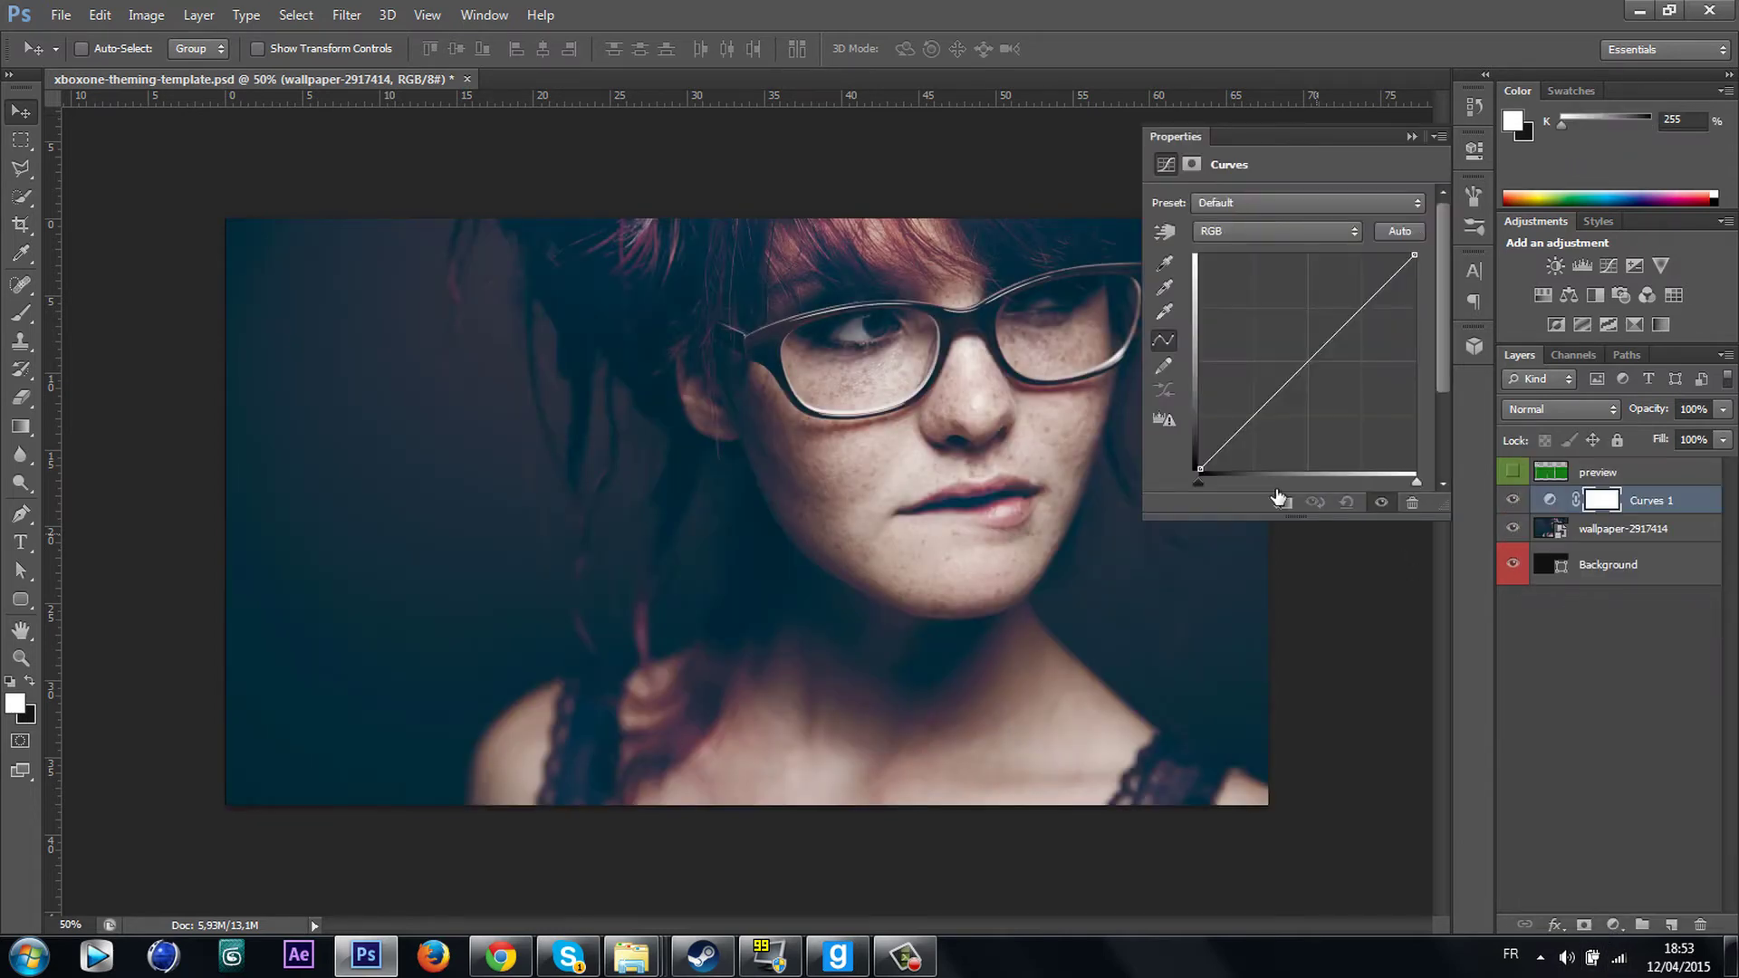
click(1290, 231)
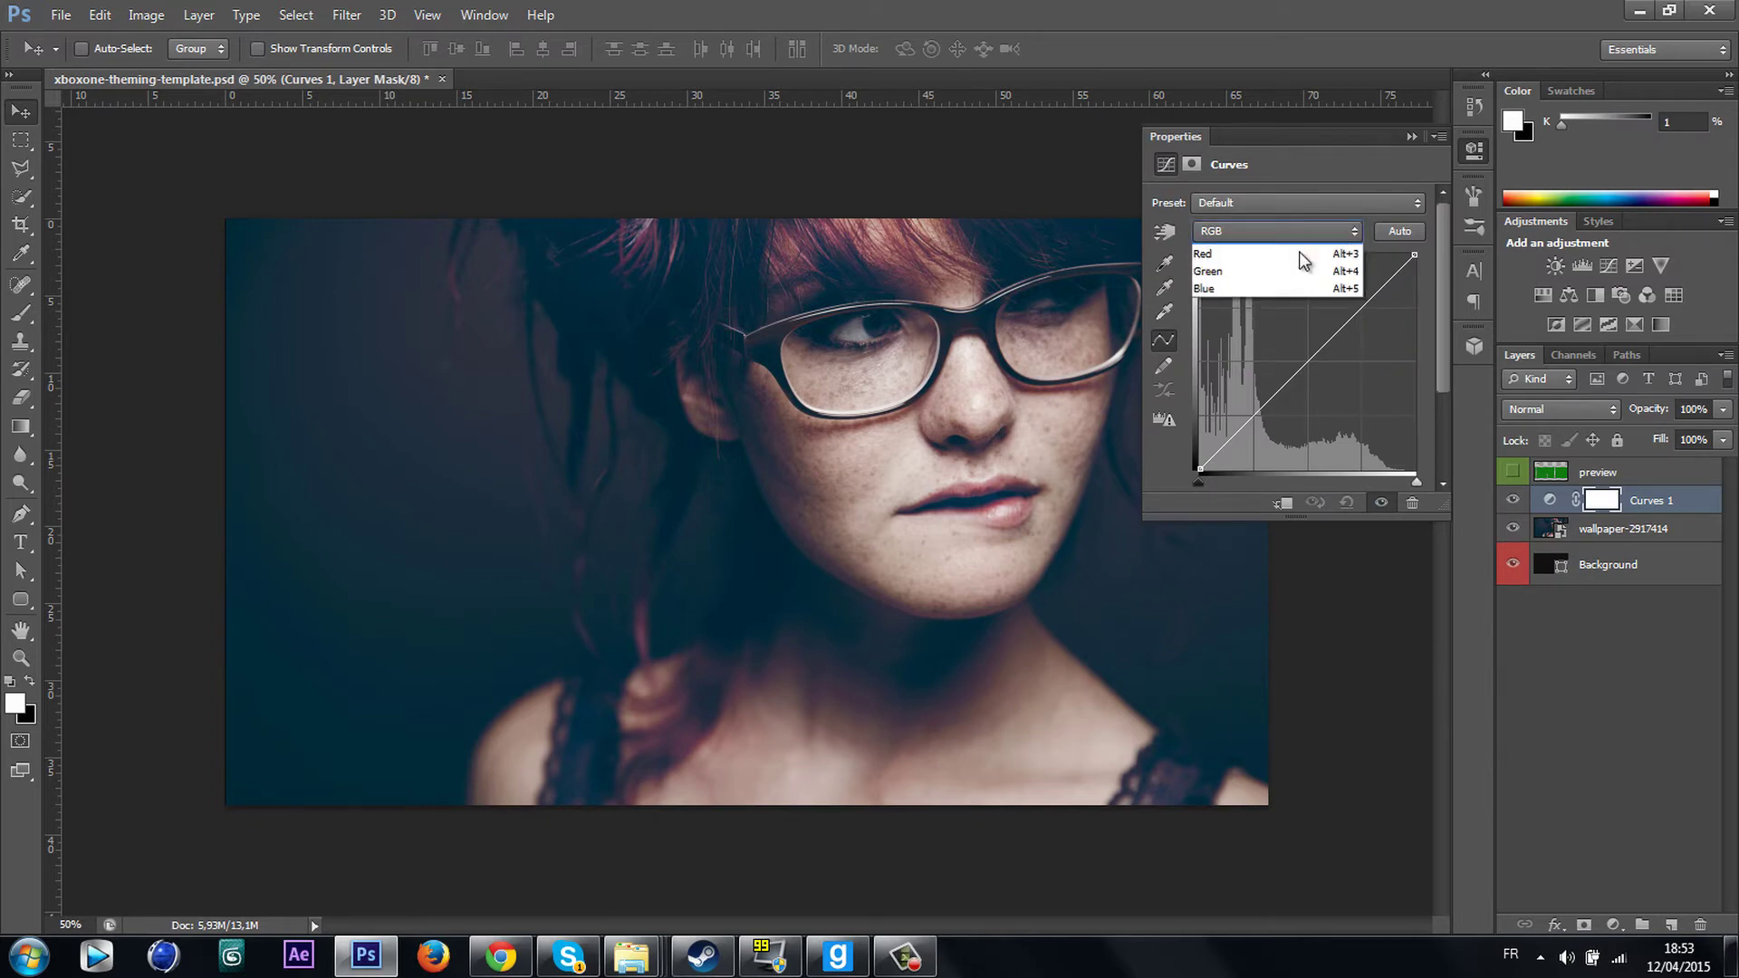
click(1288, 273)
drag(1338, 334, 1342, 342)
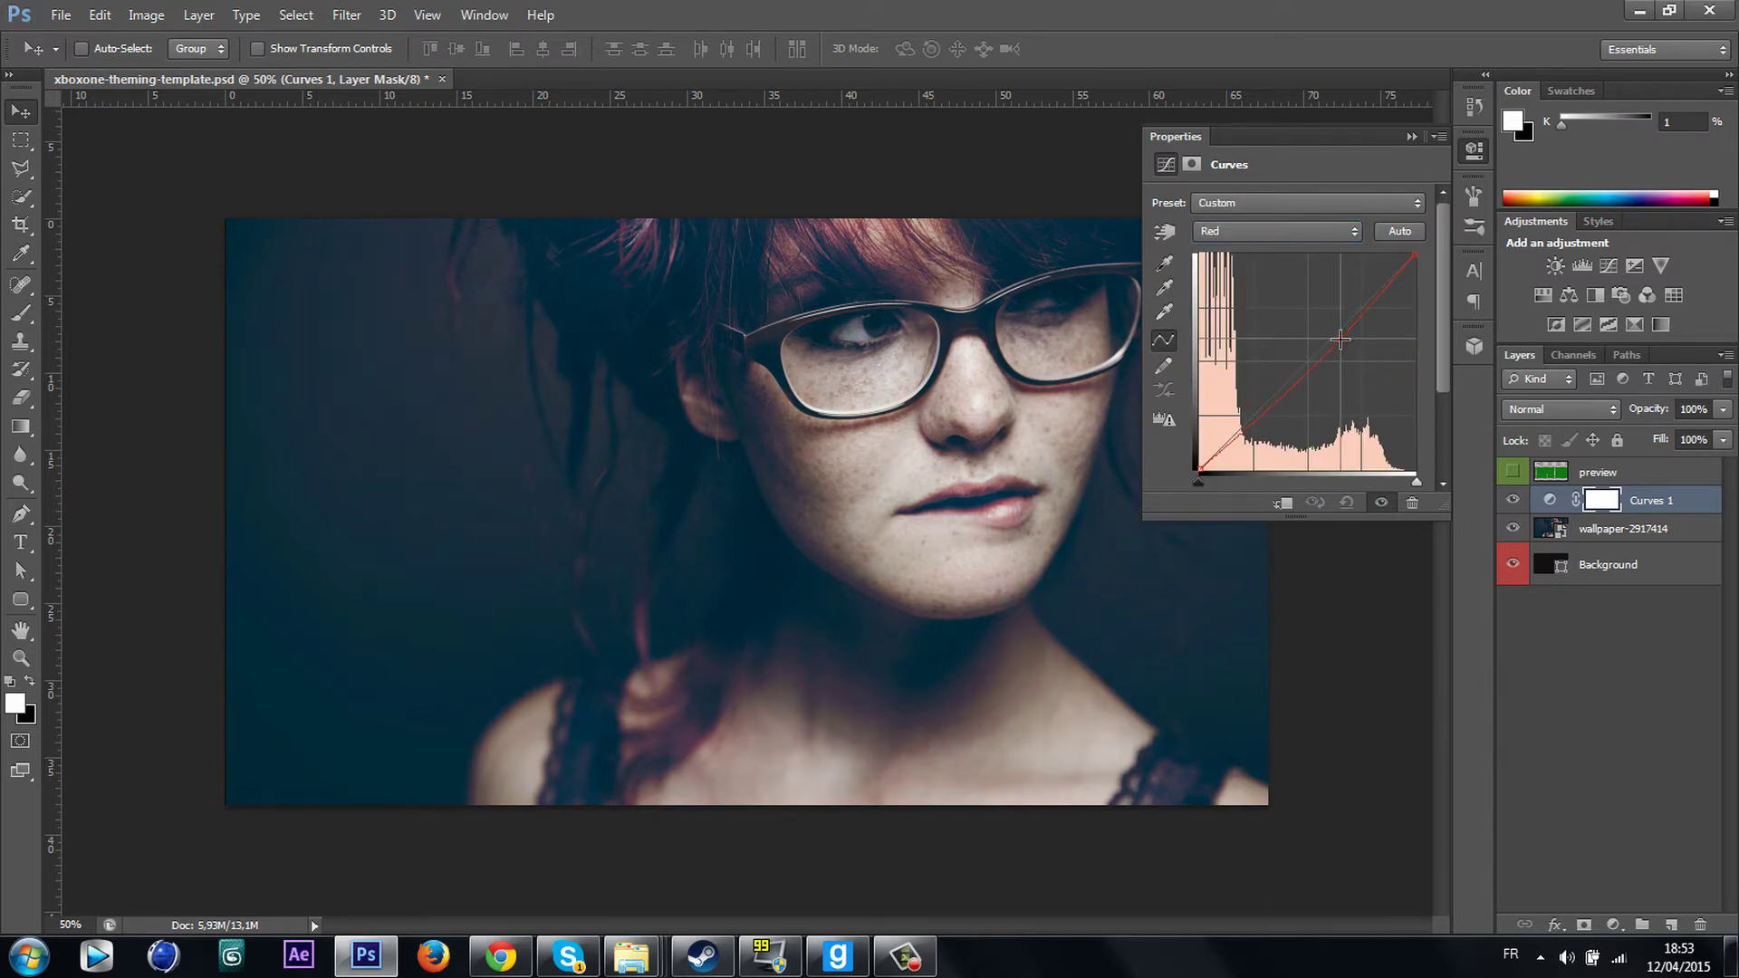
click(1313, 230)
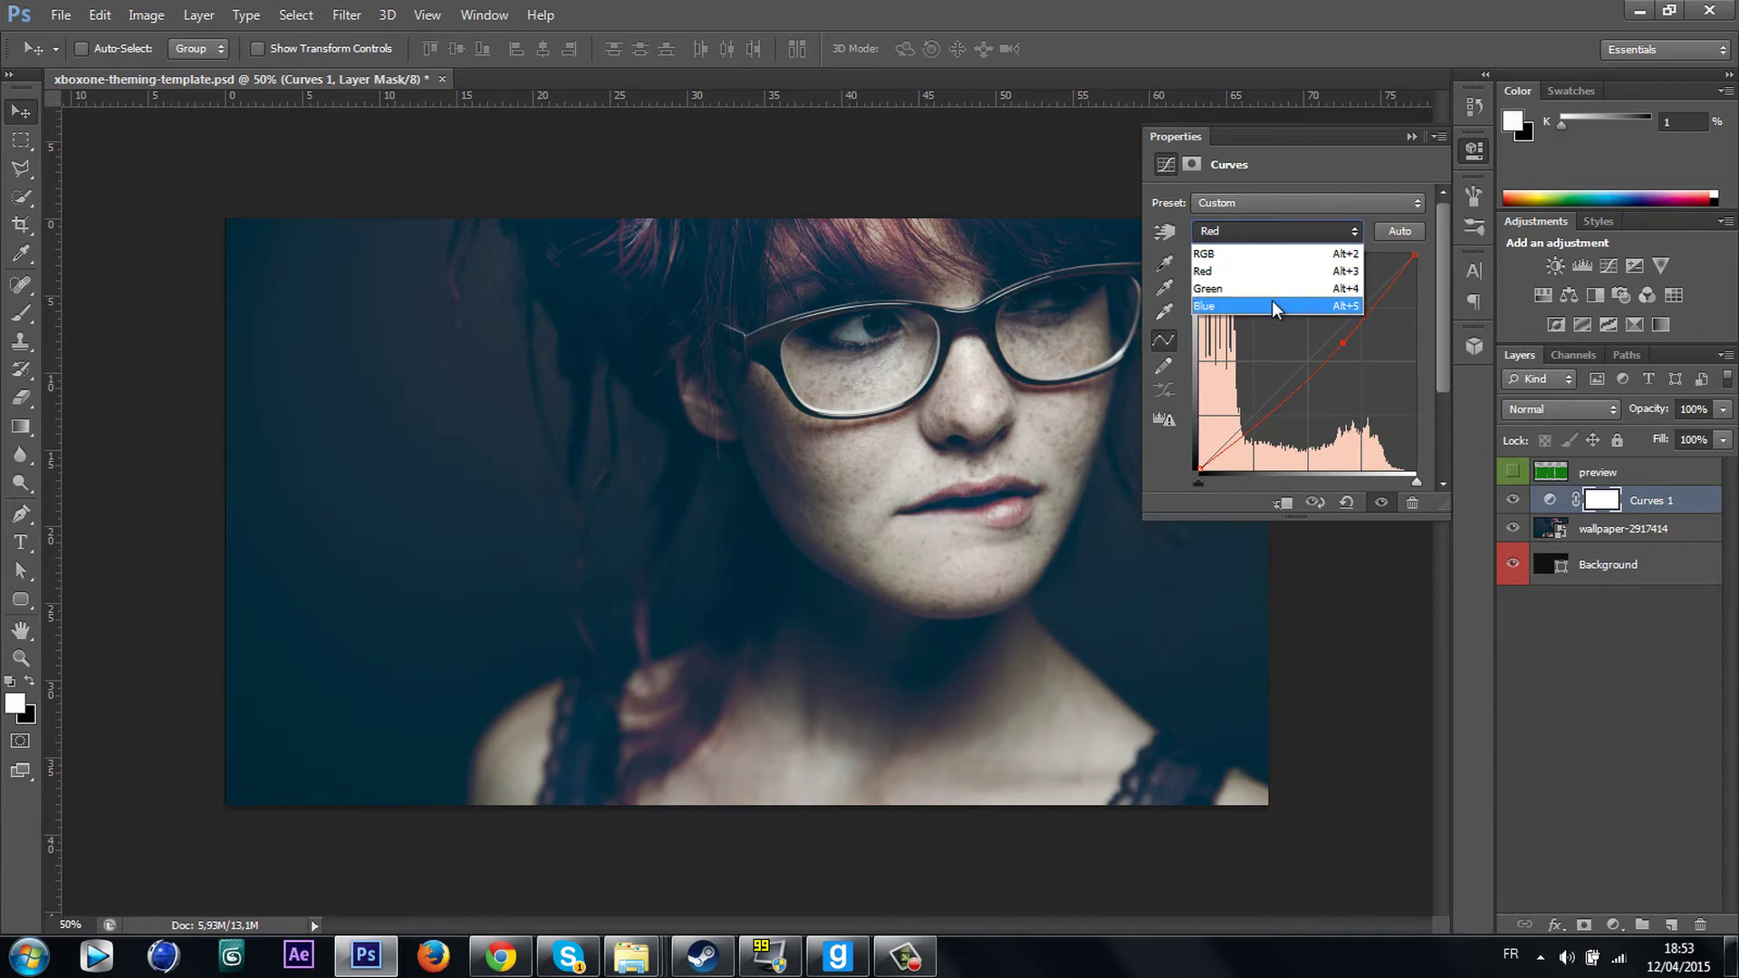
click(1271, 305)
drag(1331, 356, 1338, 361)
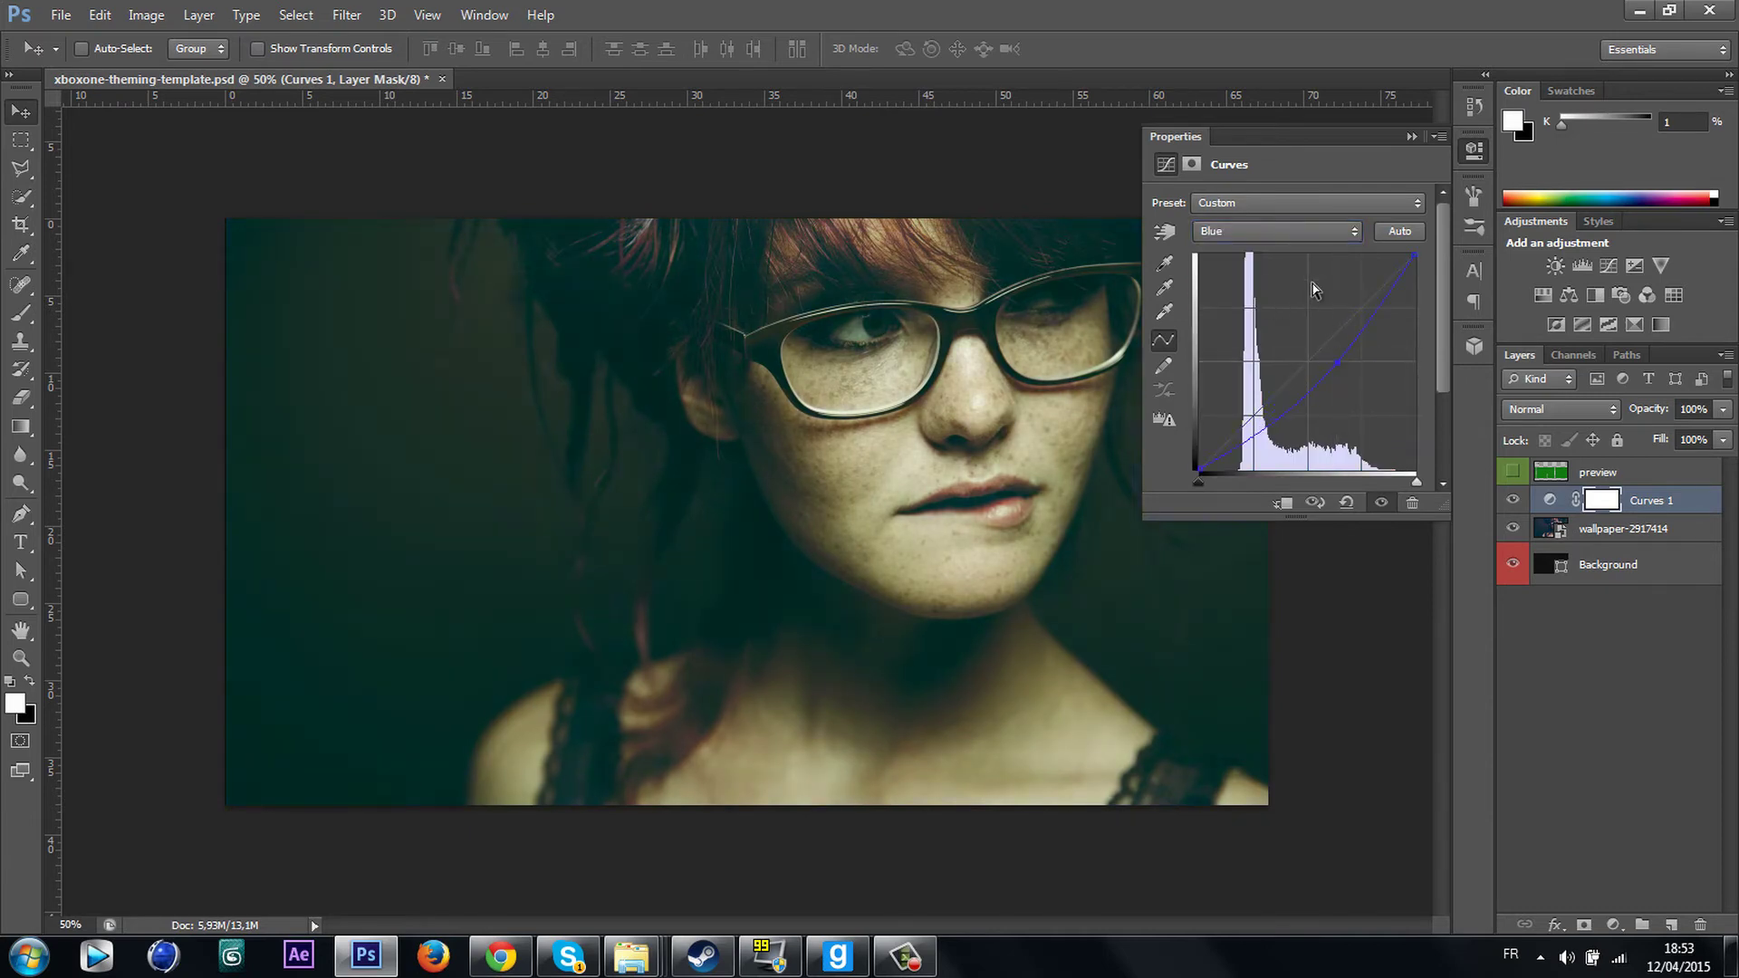
click(1299, 233)
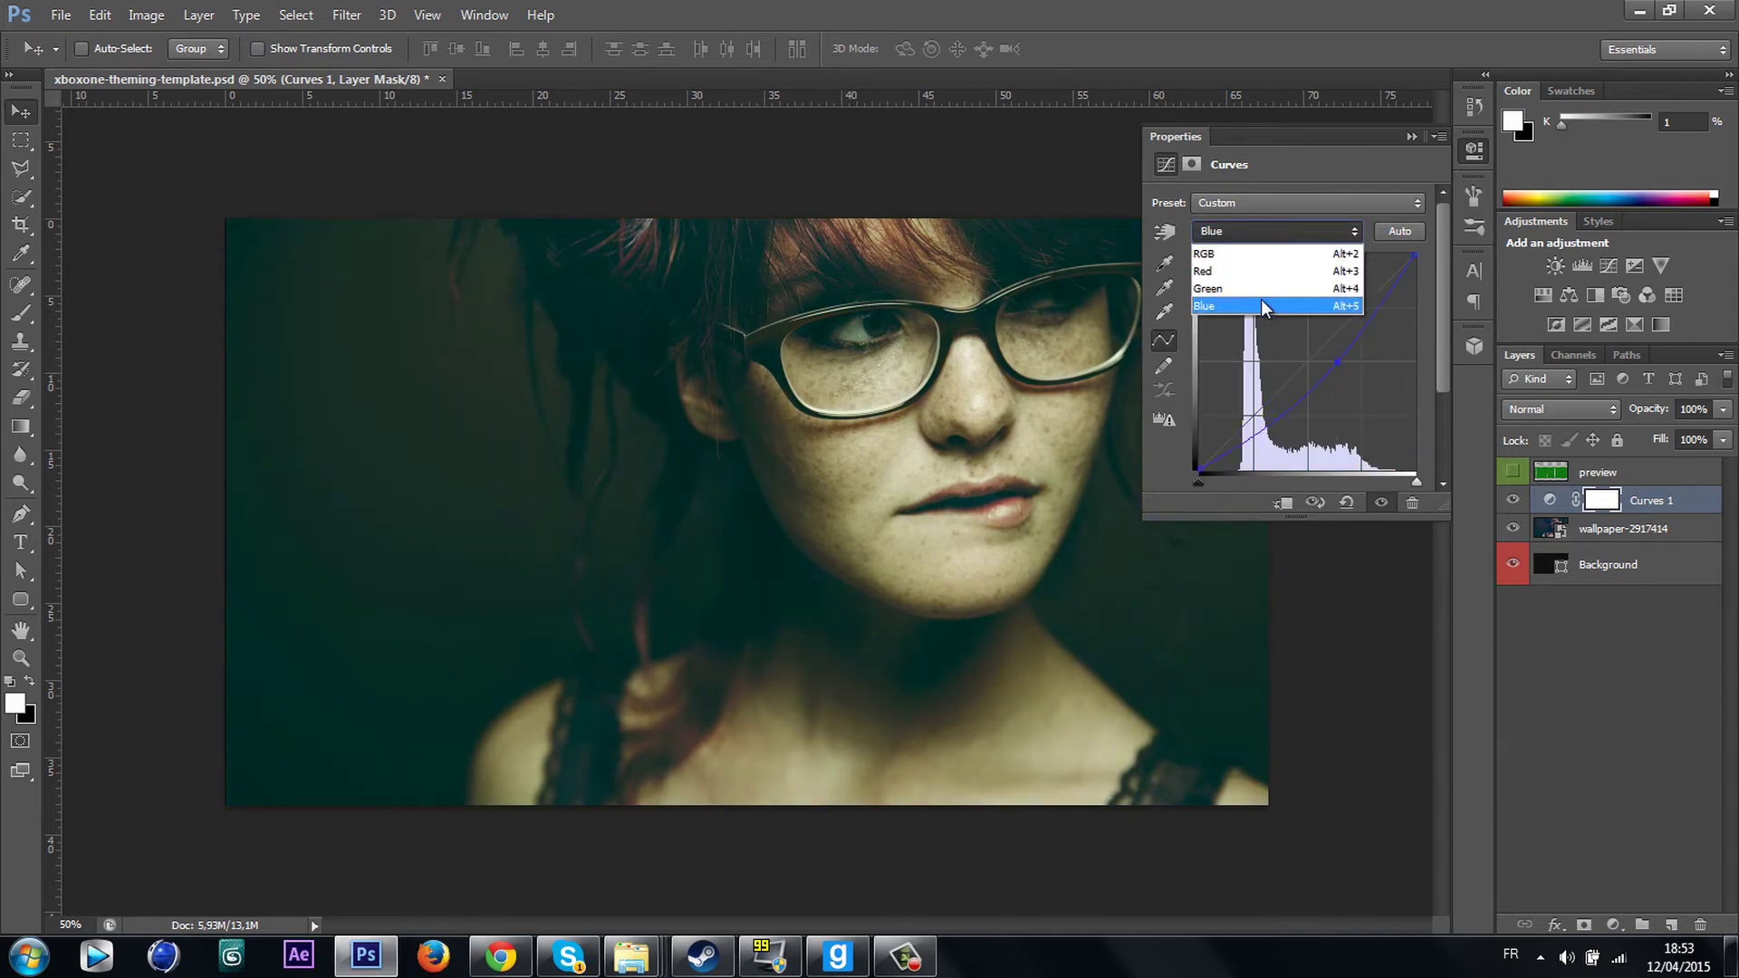
click(1259, 289)
drag(1324, 350, 1320, 333)
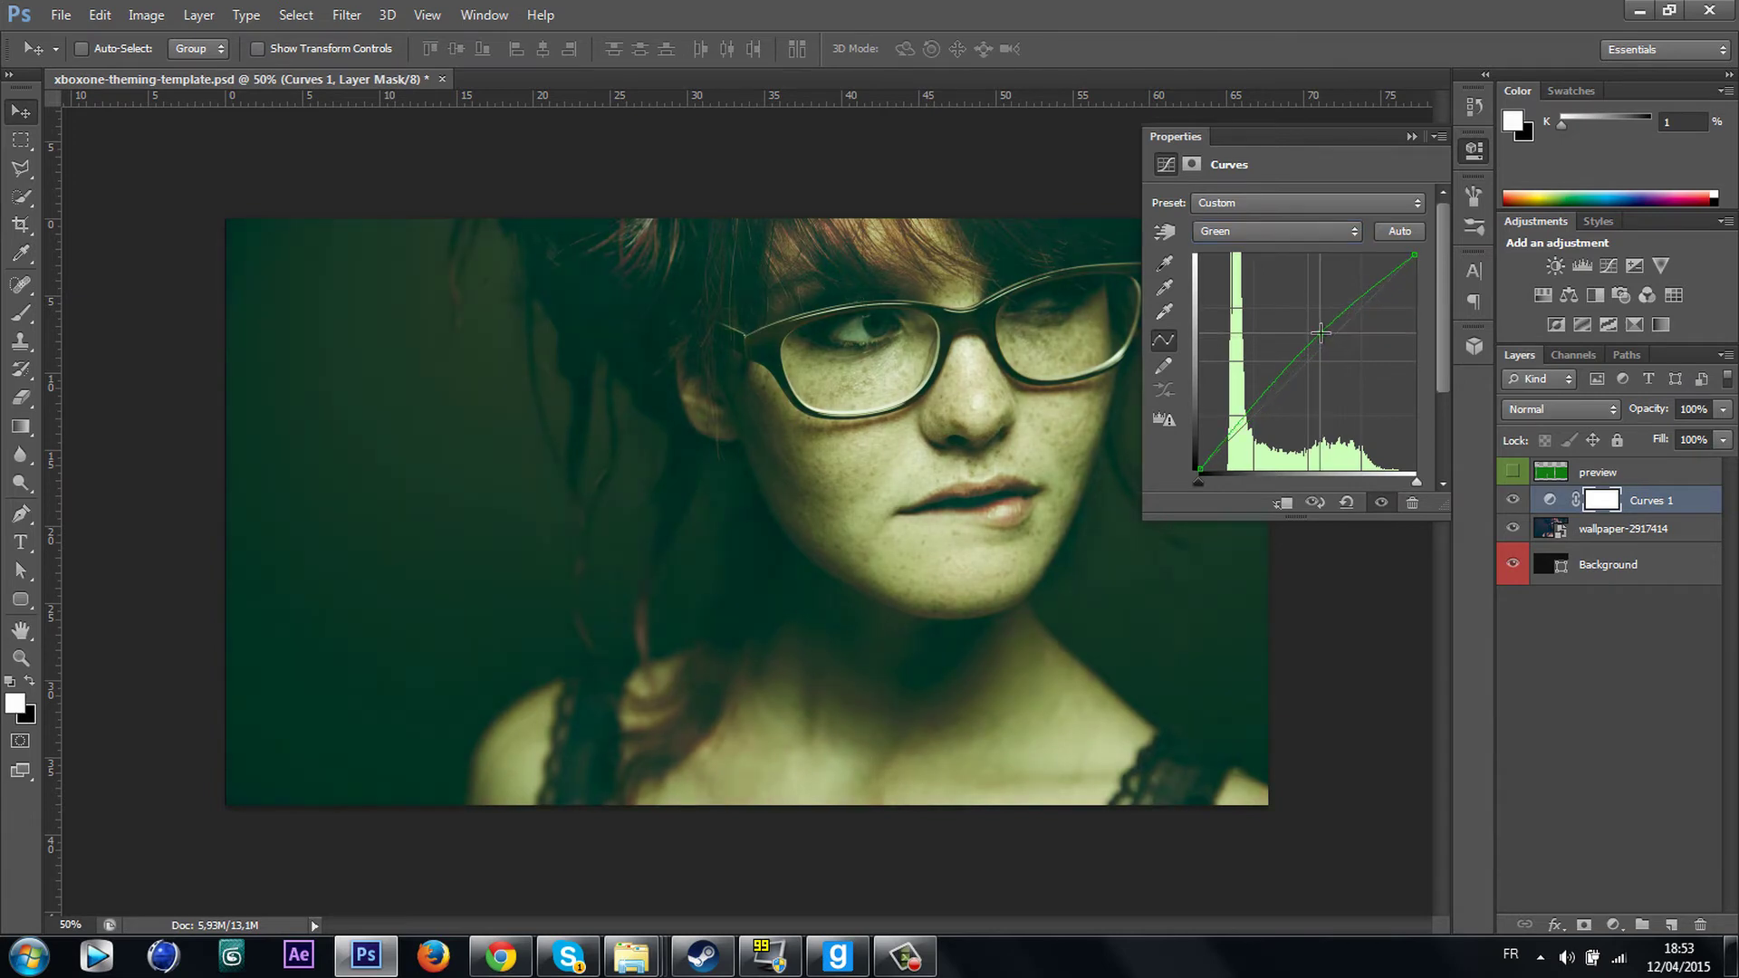
click(1411, 137)
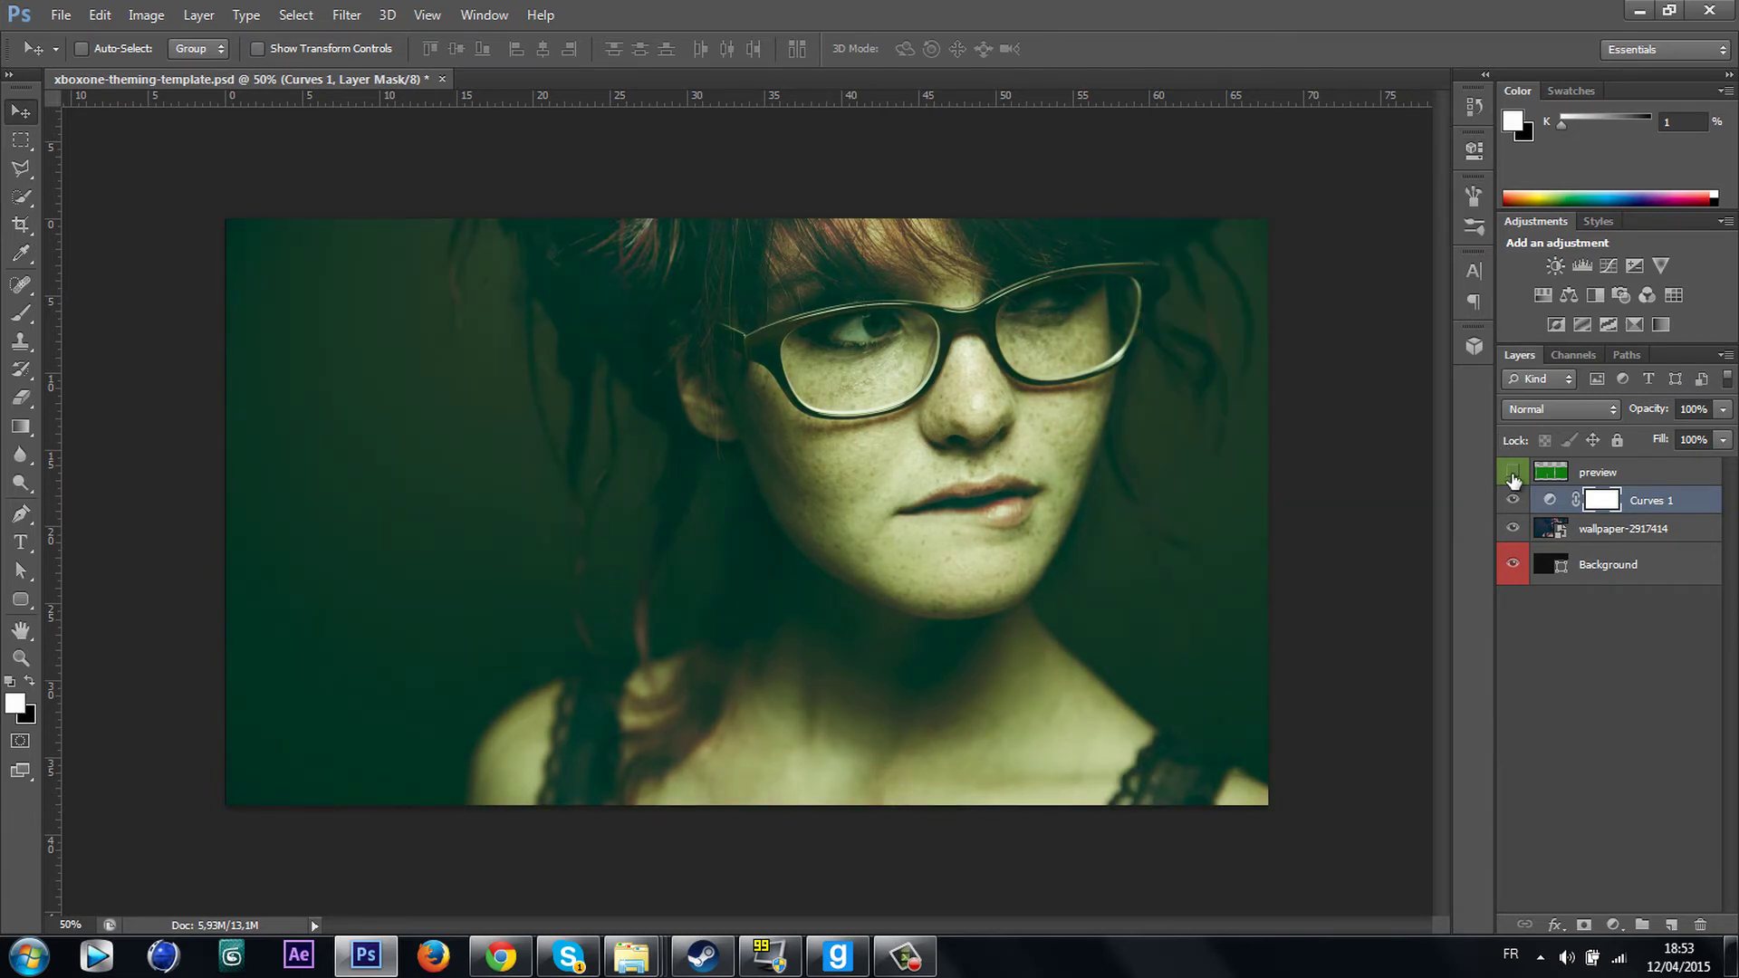
Compare the tinted portrait with and without the dashboard overlay, leaving the overlay hidden
click(1512, 472)
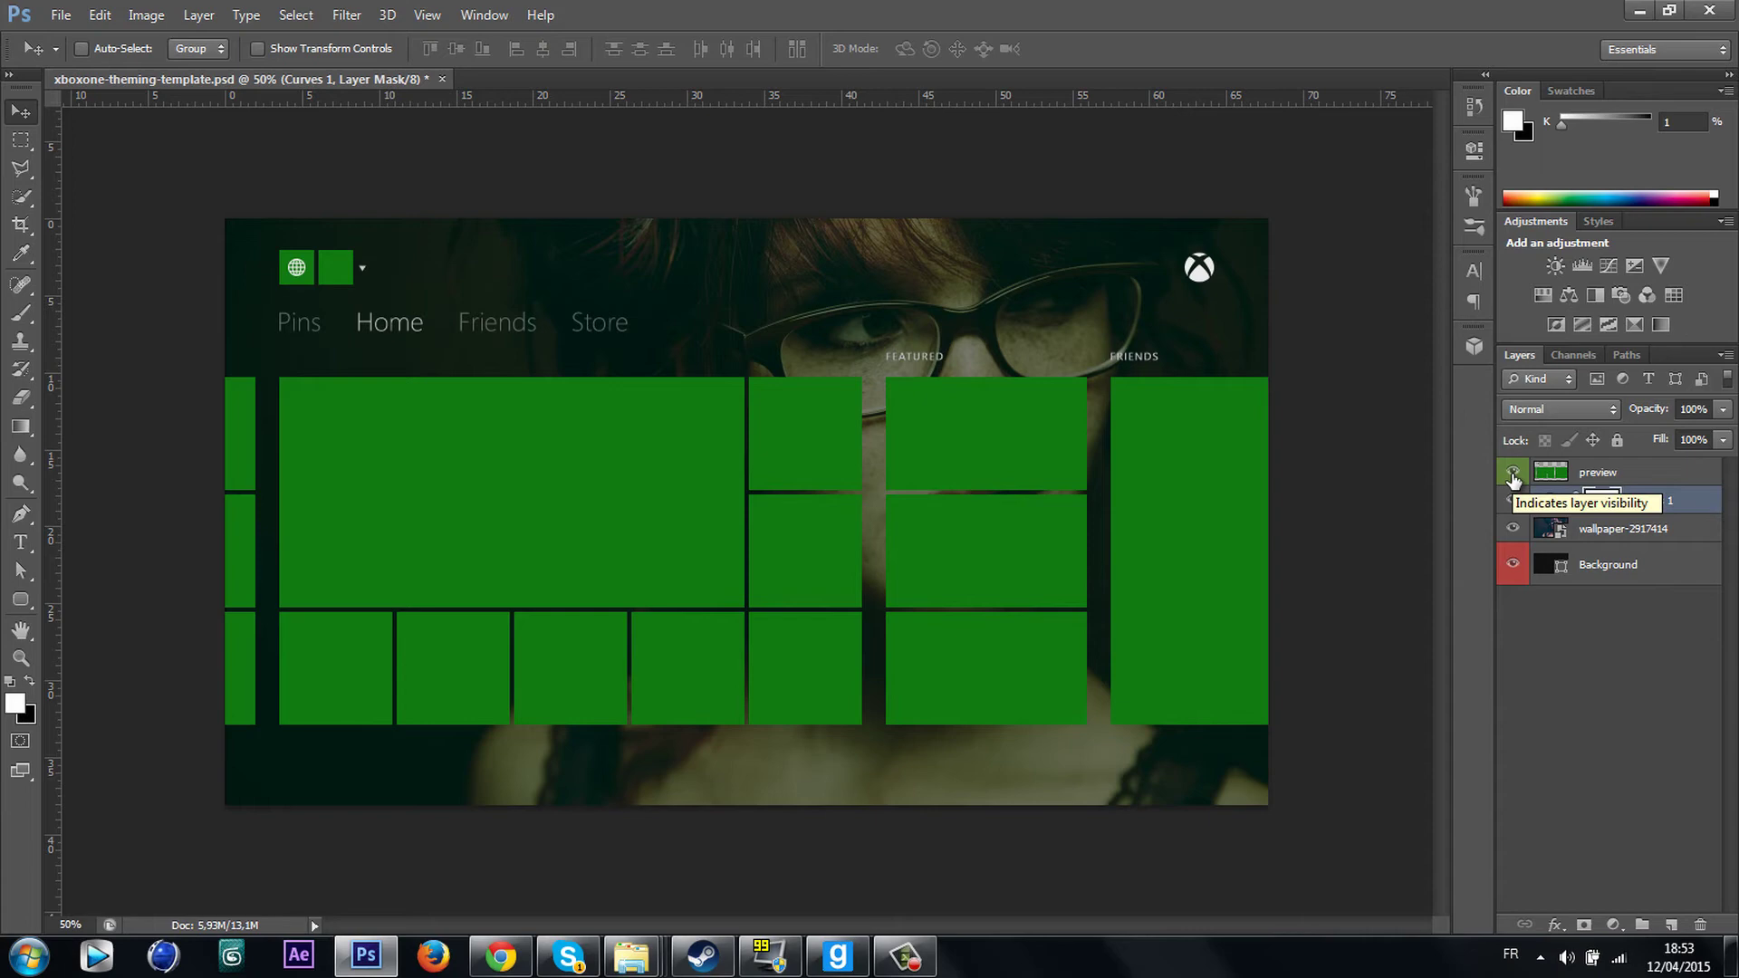
click(1513, 473)
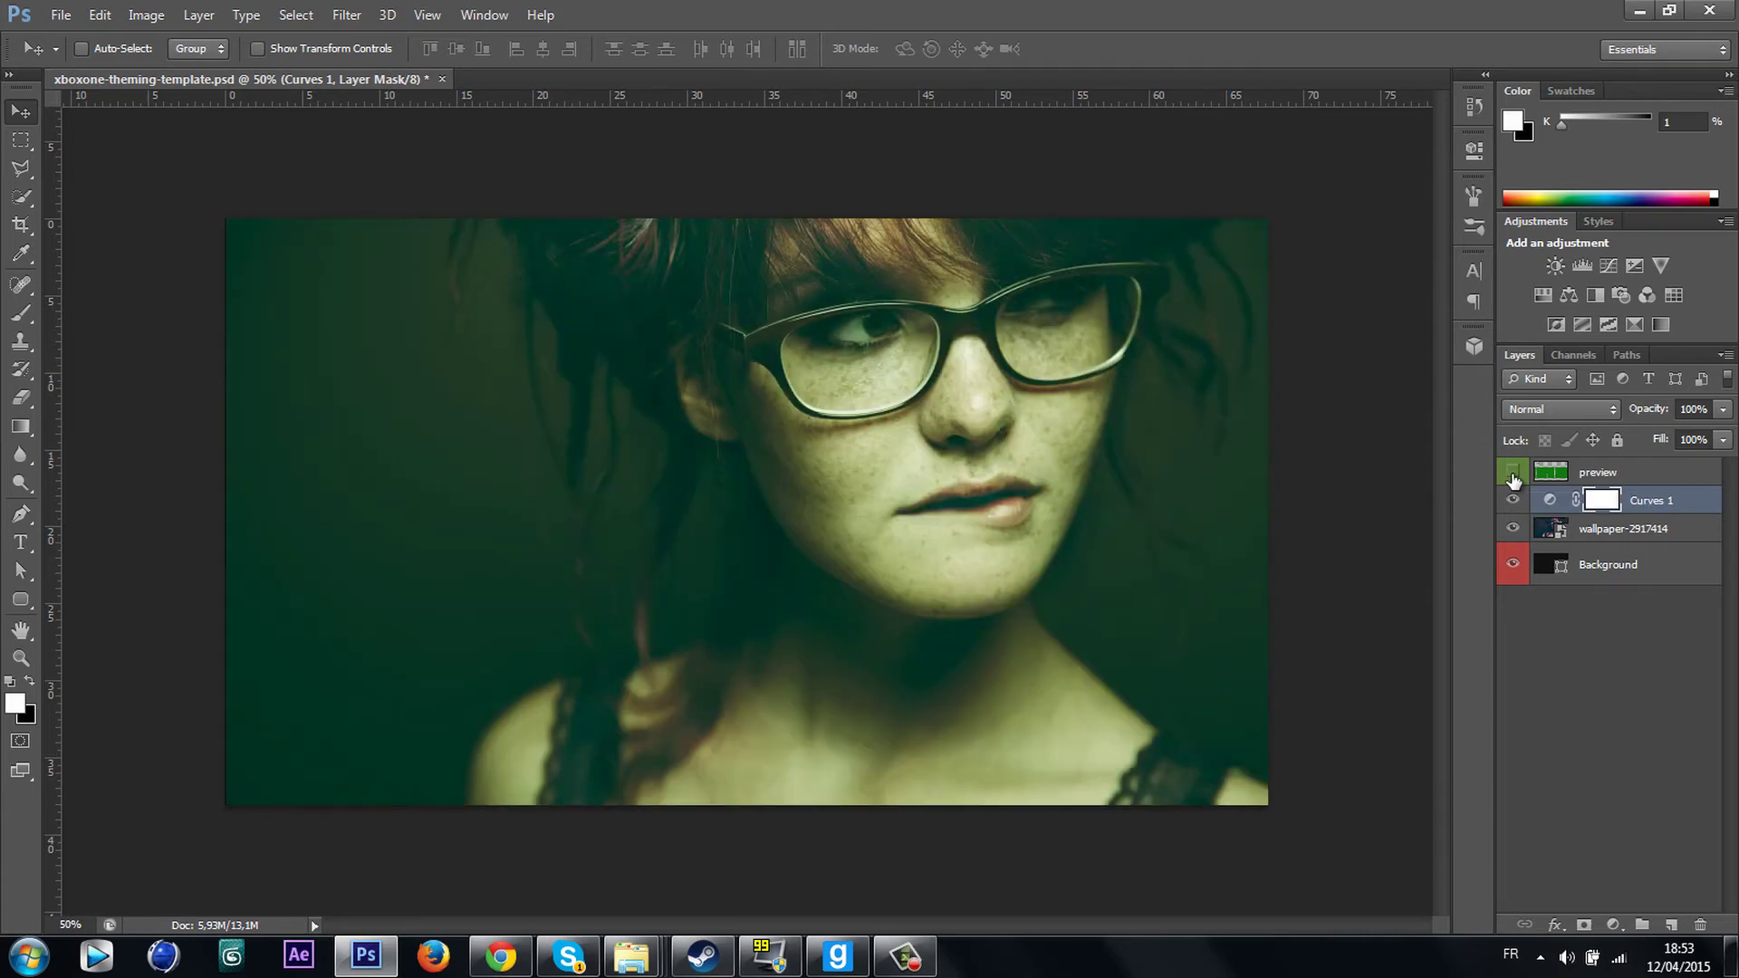
click(1512, 472)
Save a PNG copy named 'xbox back' to the desktop with default PNG options
click(70, 10)
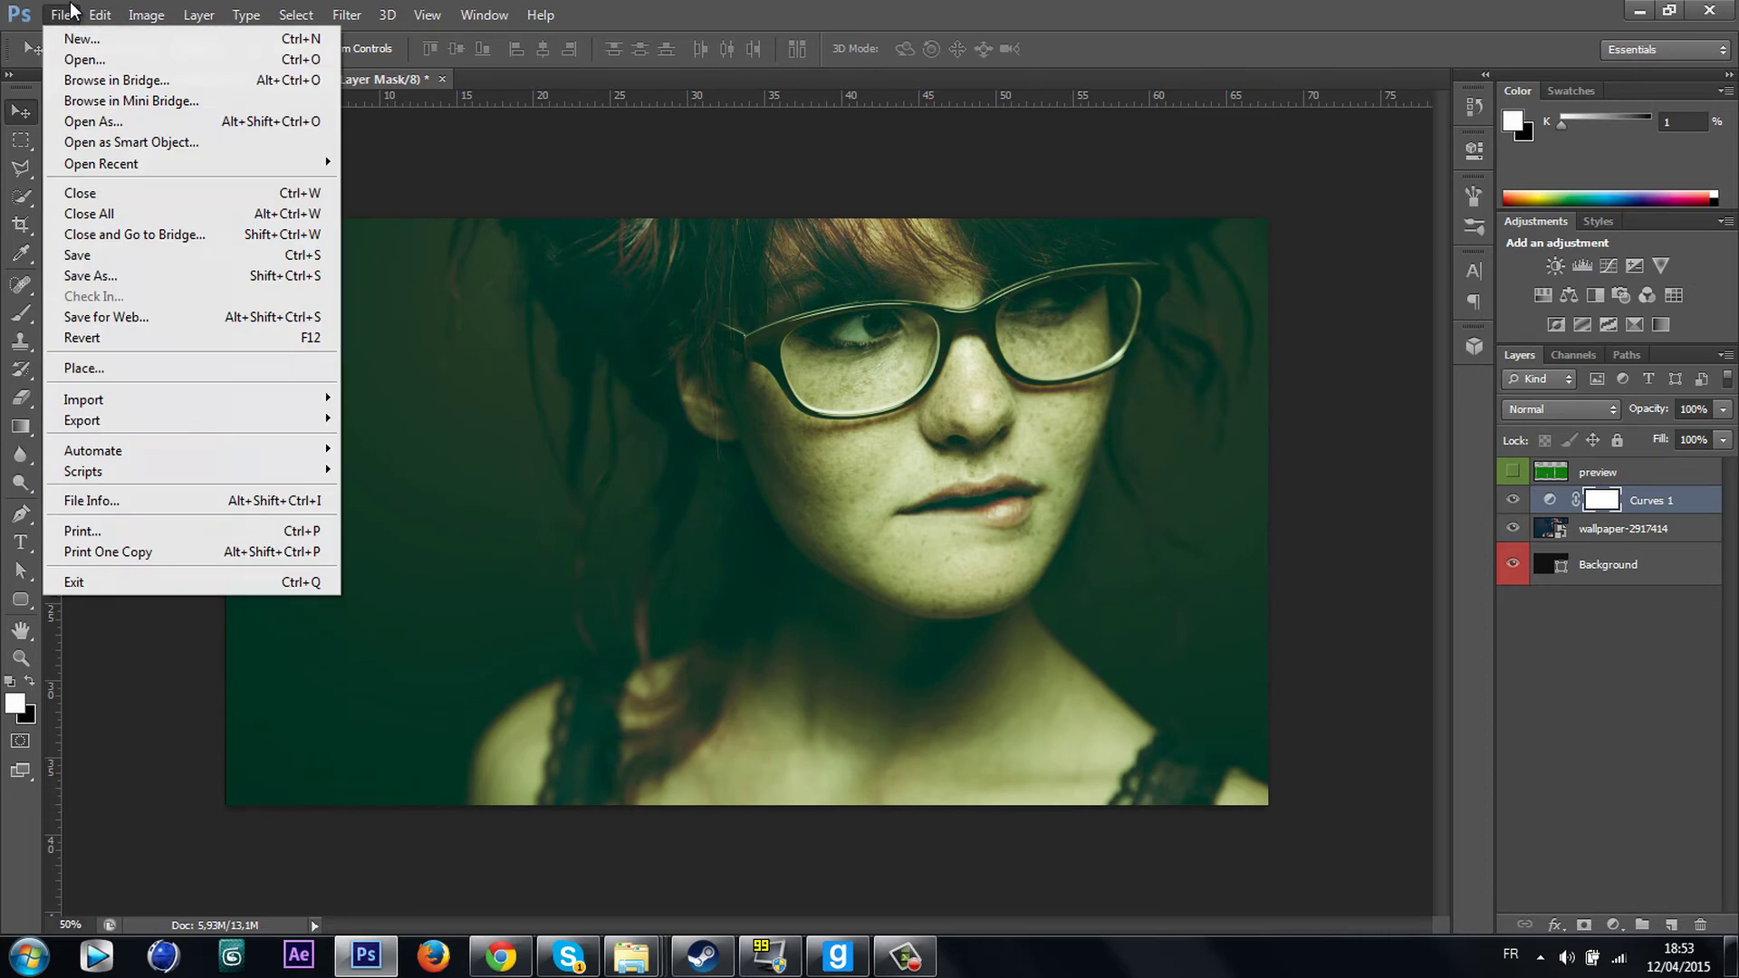
click(122, 276)
click(924, 506)
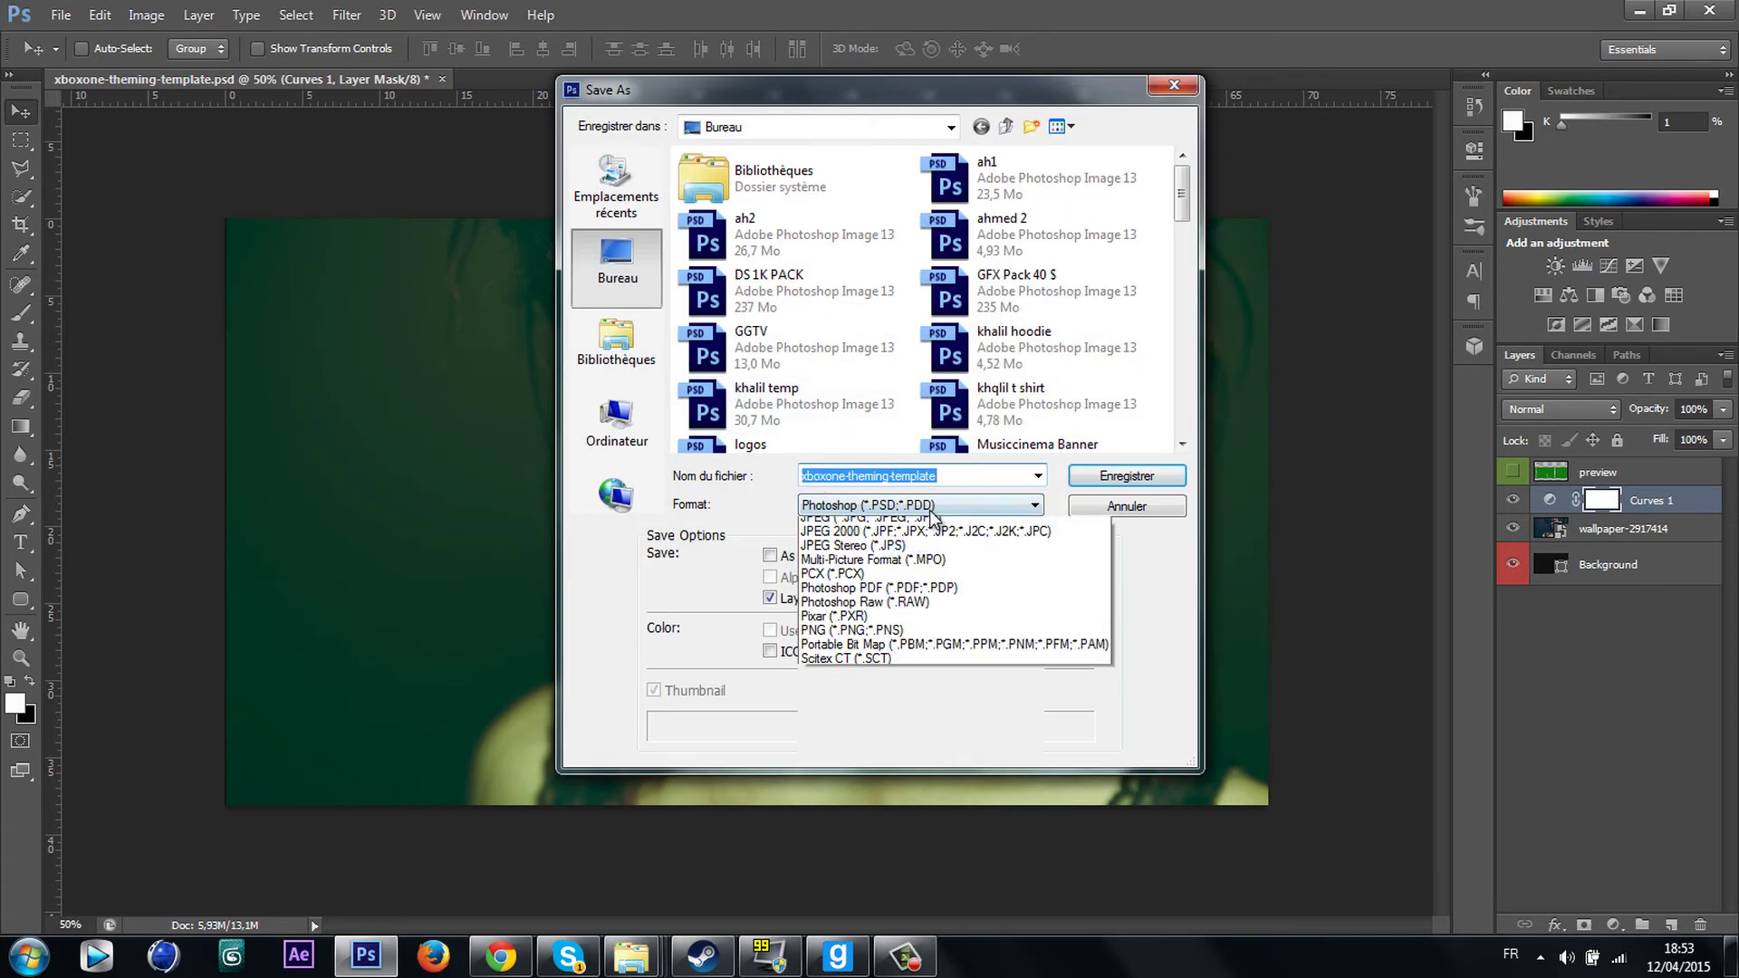
key(Down)
key(Down)
key(Return)
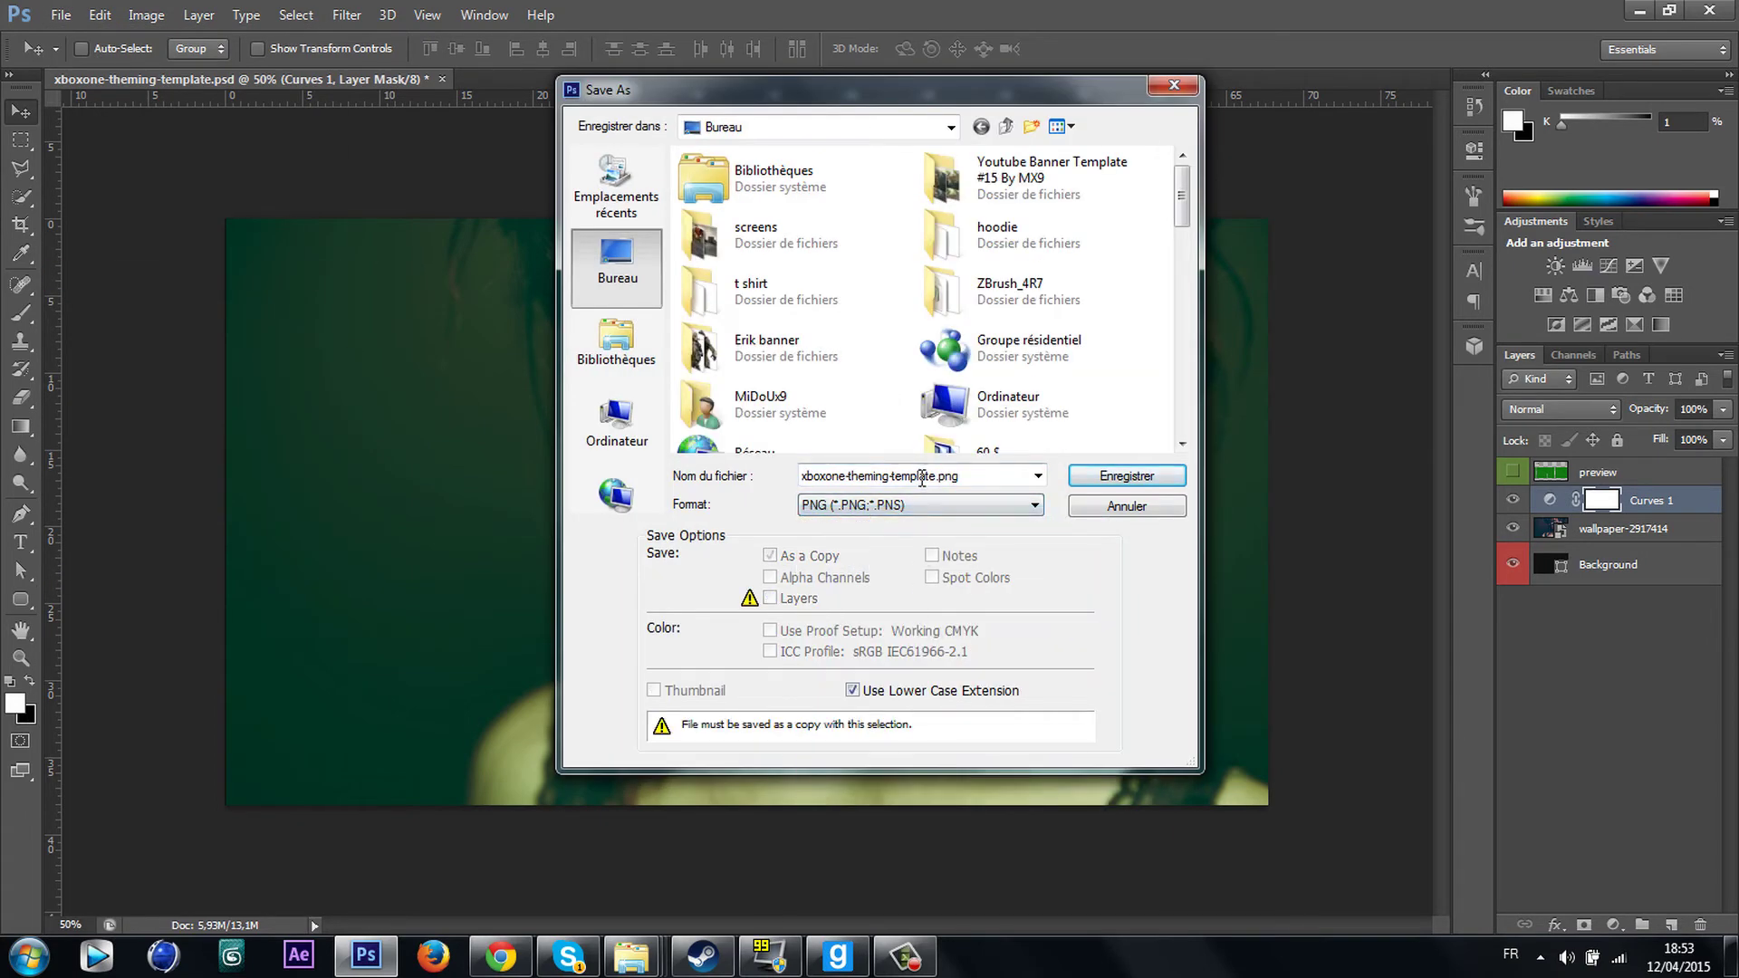
double_click(924, 478)
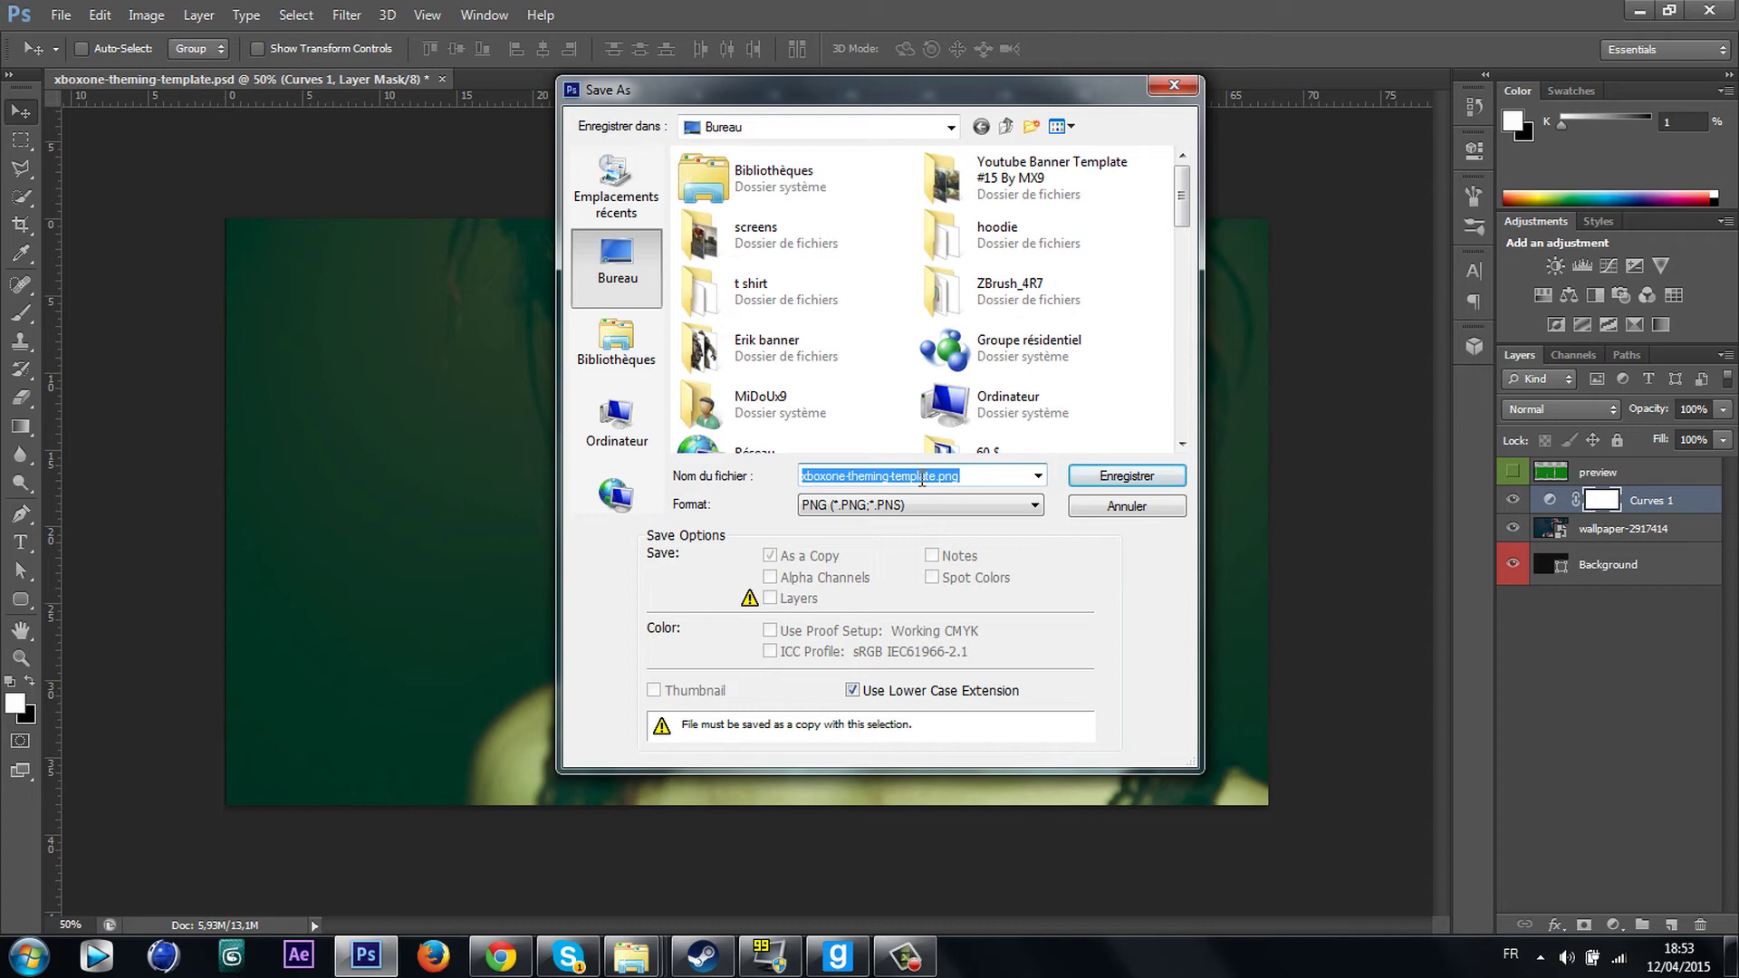
text(xbo)
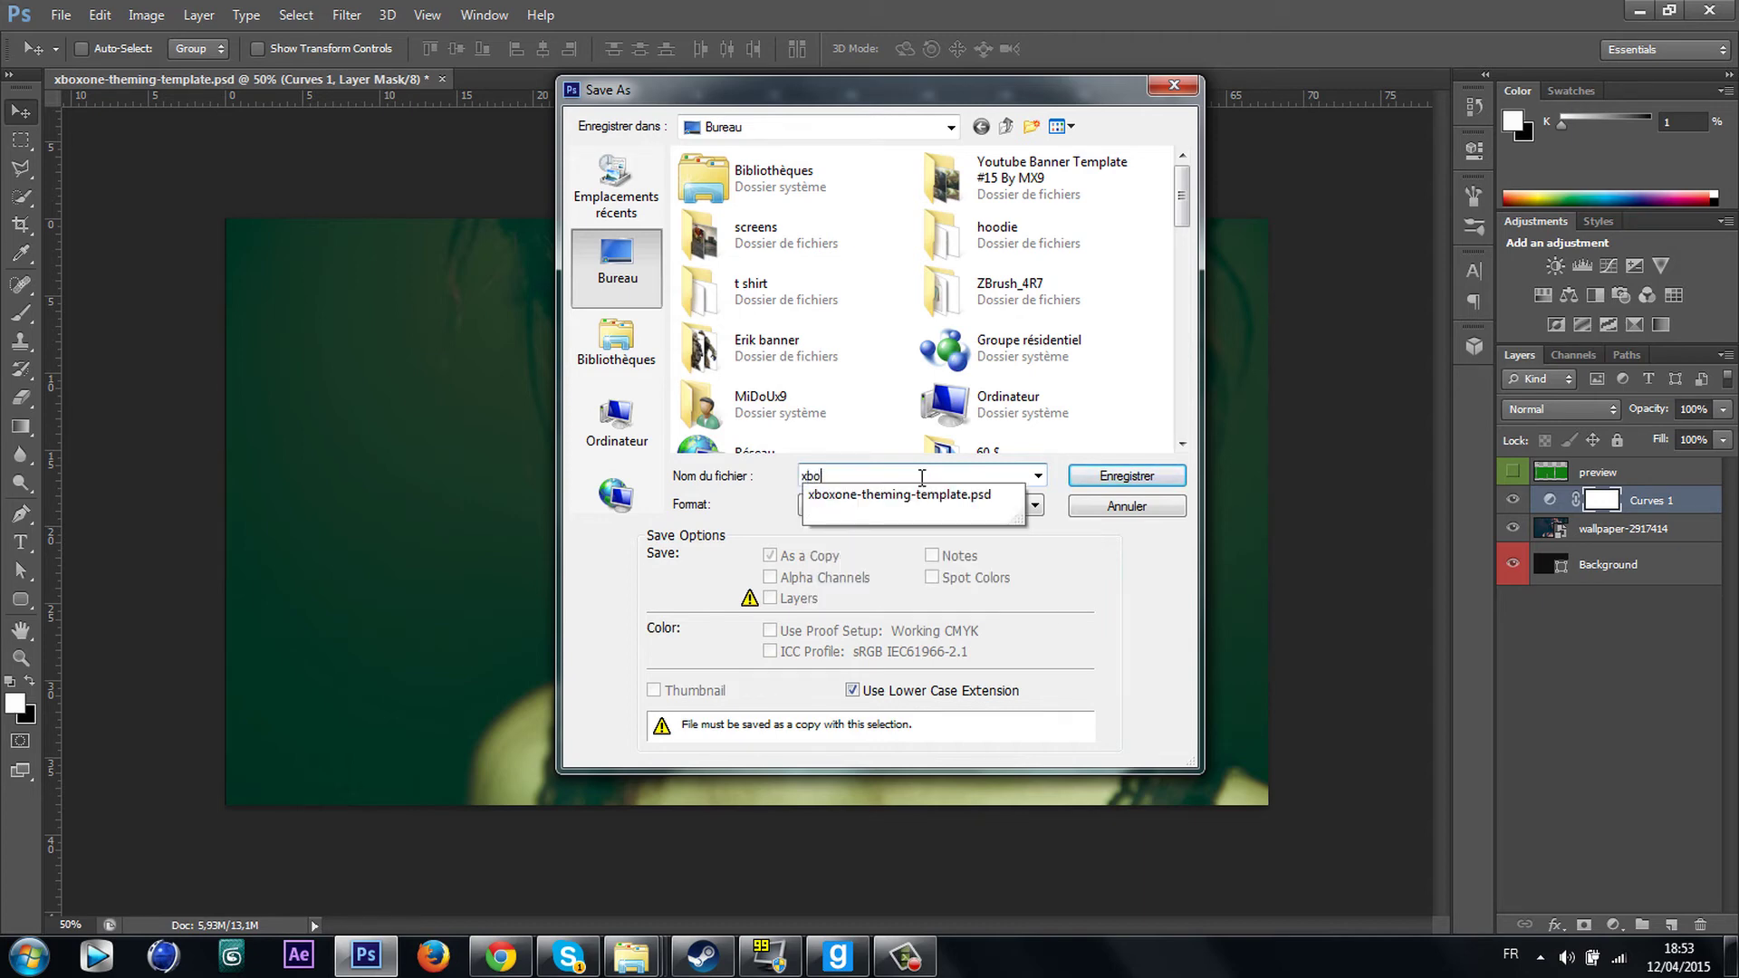
text(x background)
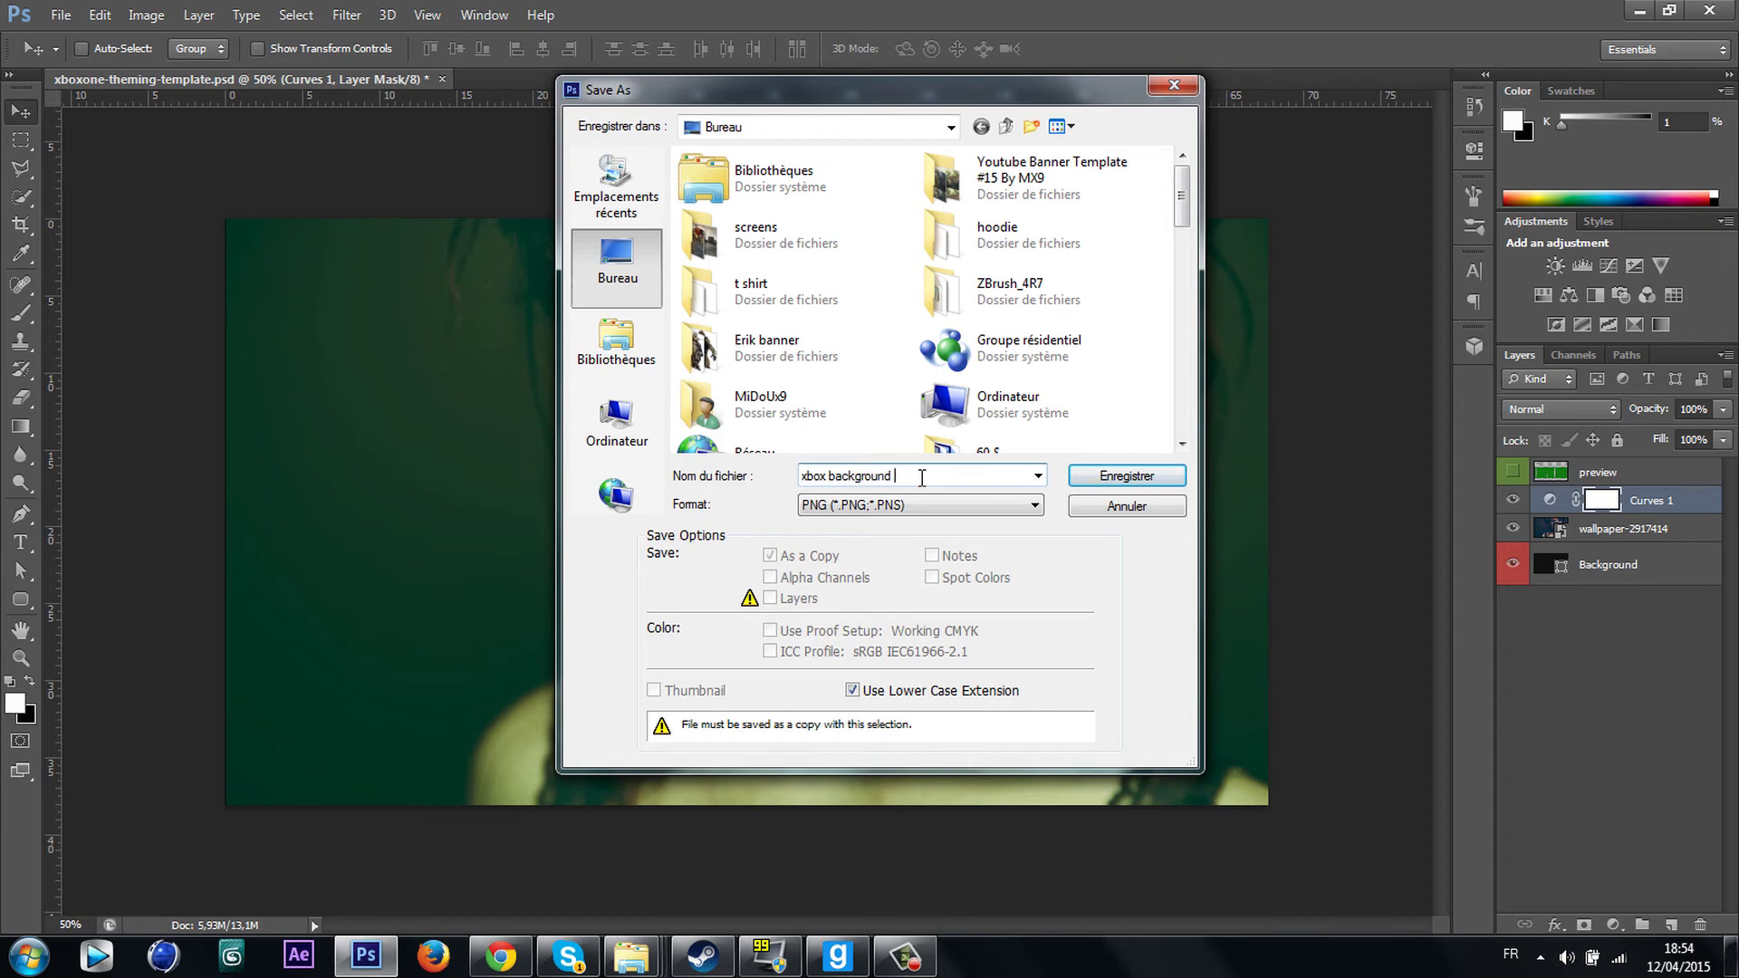
key(Return)
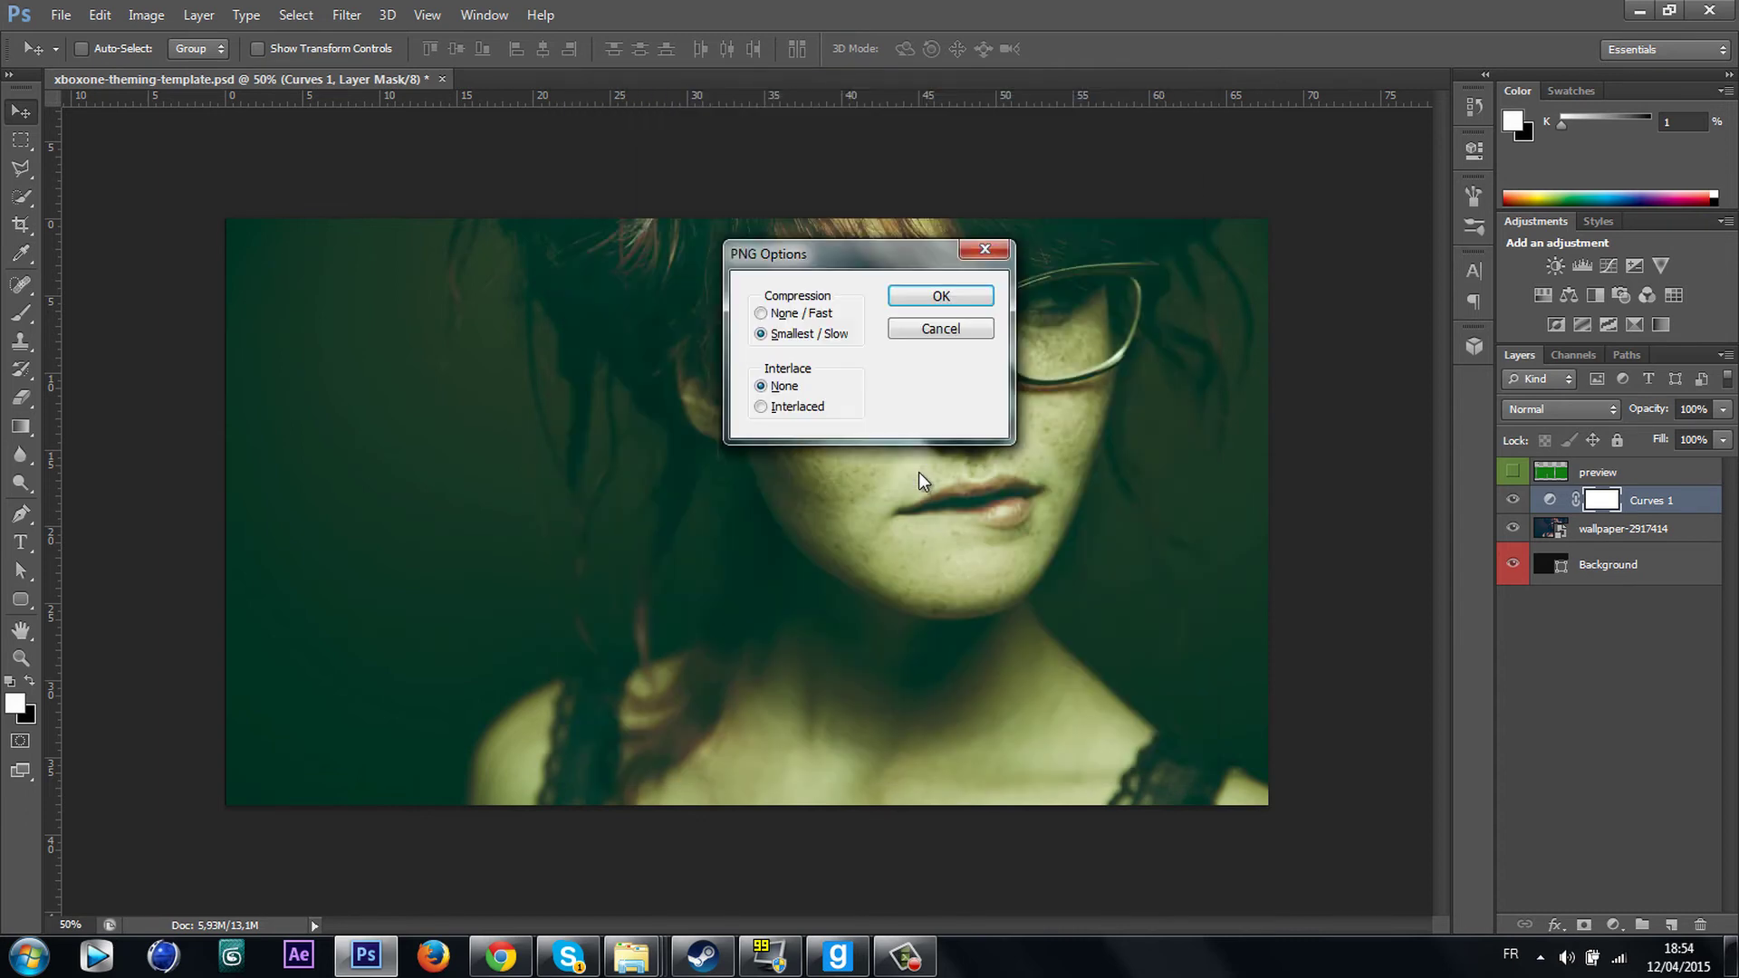
click(935, 299)
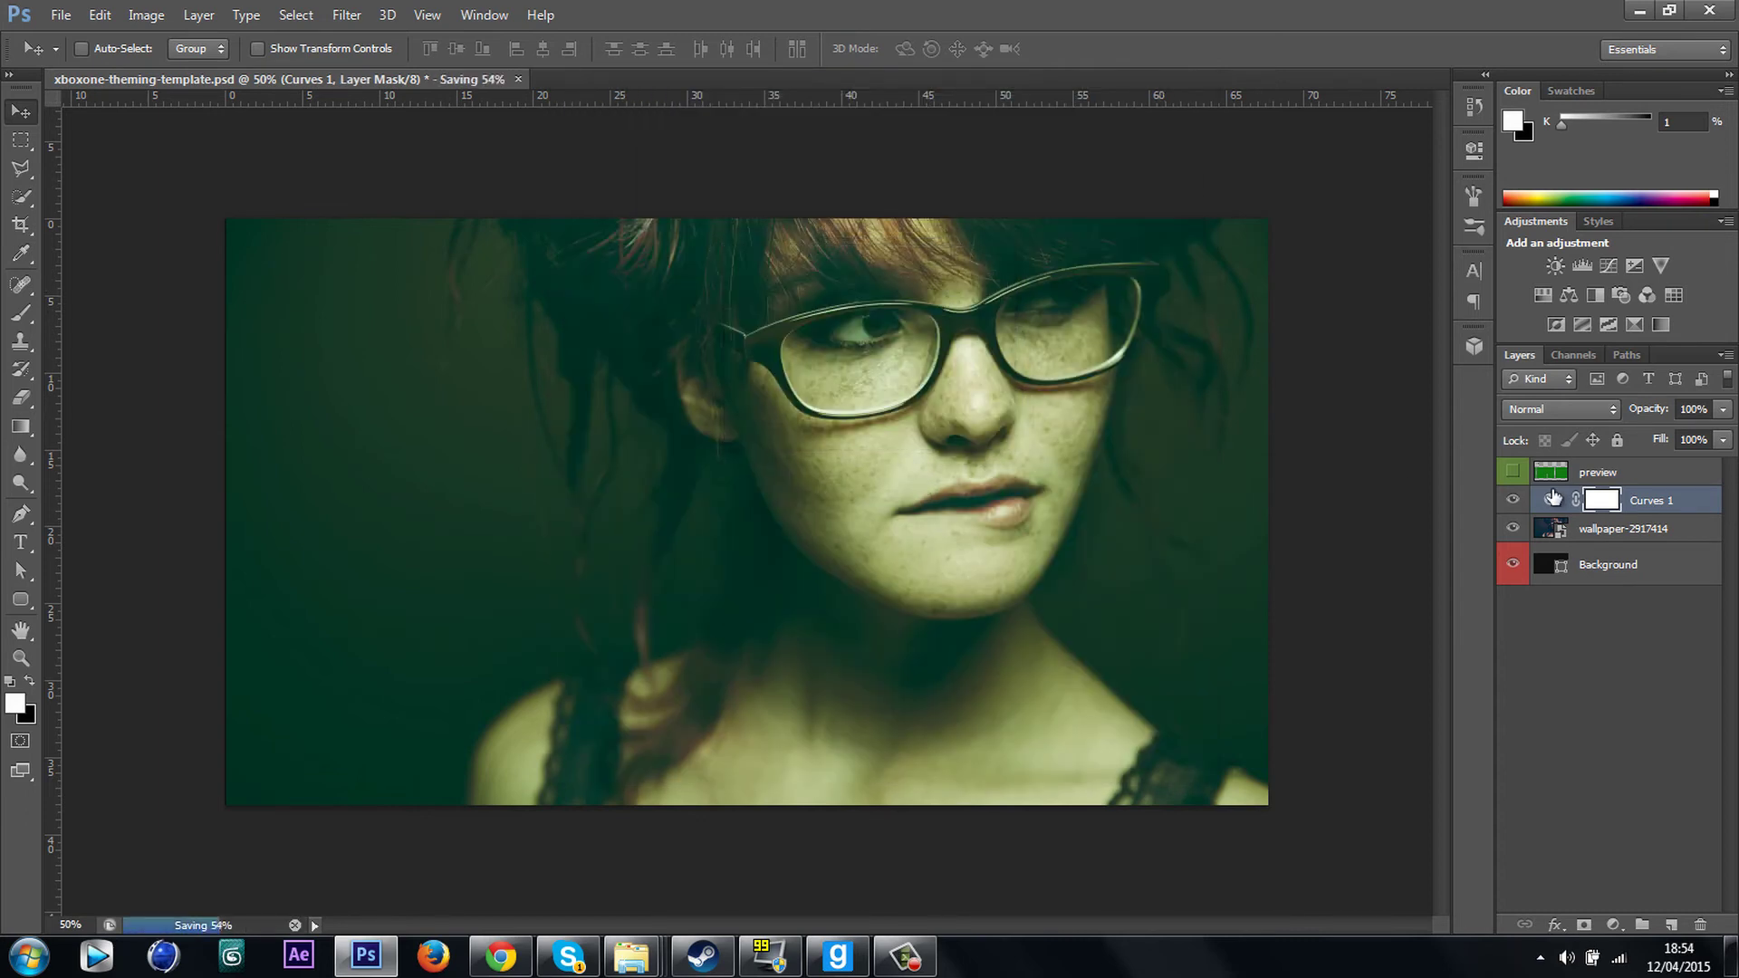
Preview the design under the dashboard overlay, hide it, and minimise the screen recorder
click(1515, 473)
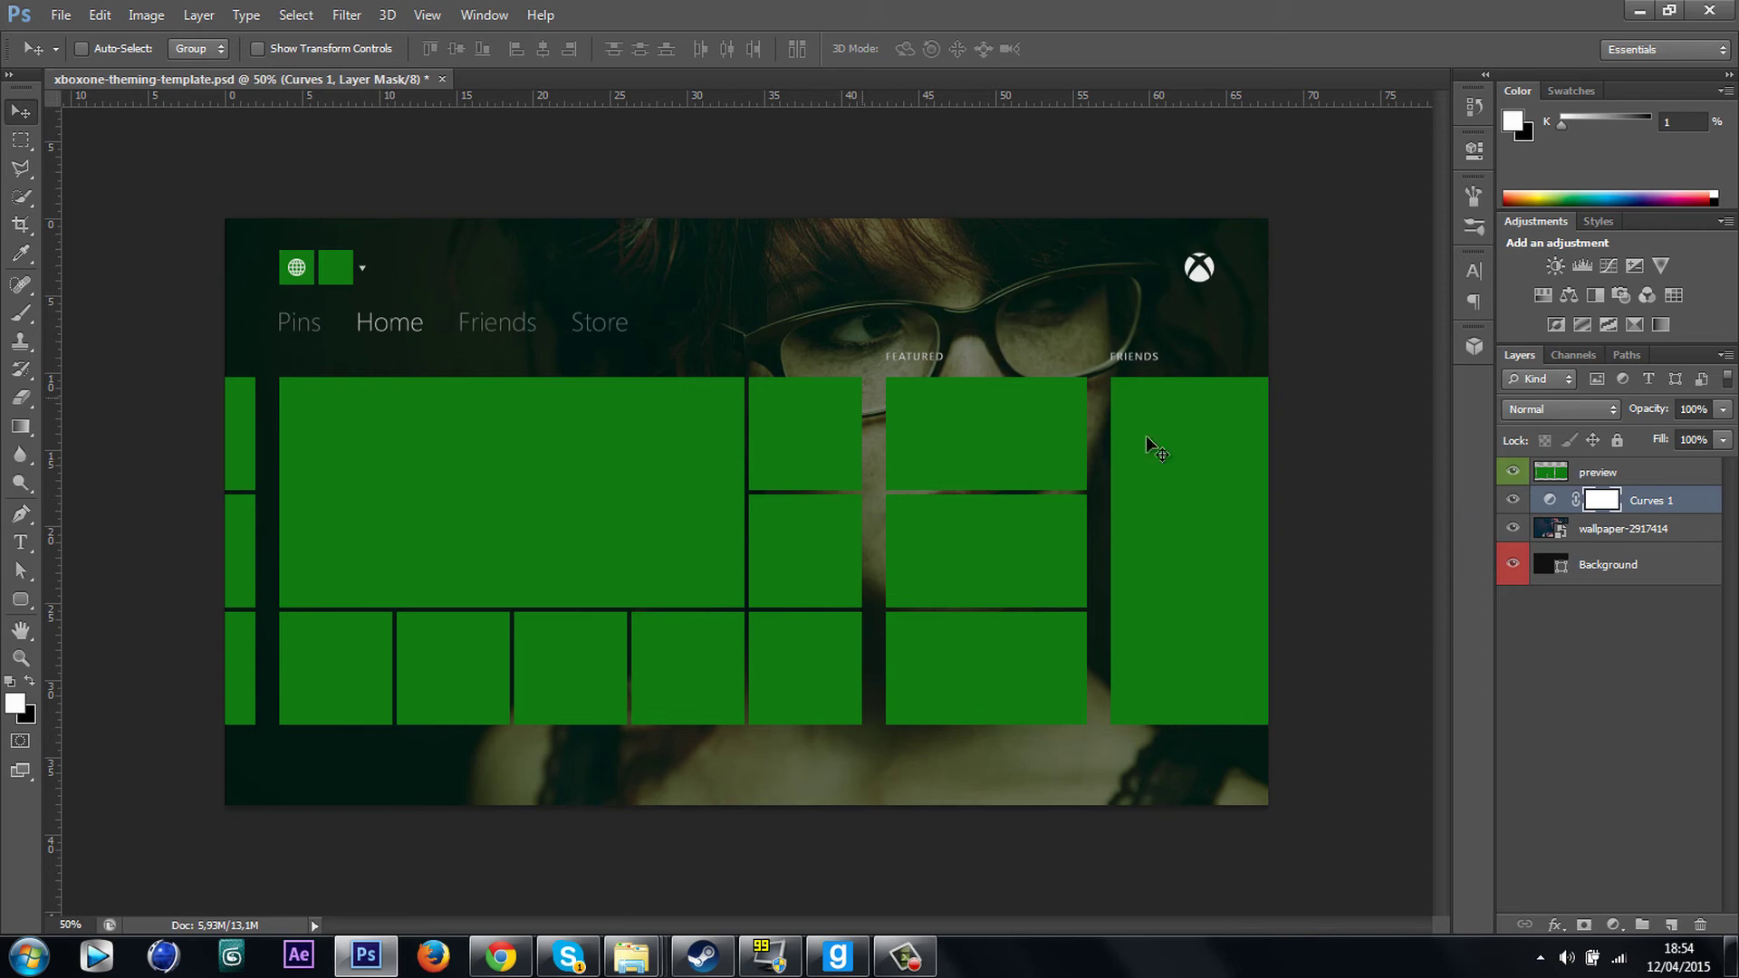
click(1512, 471)
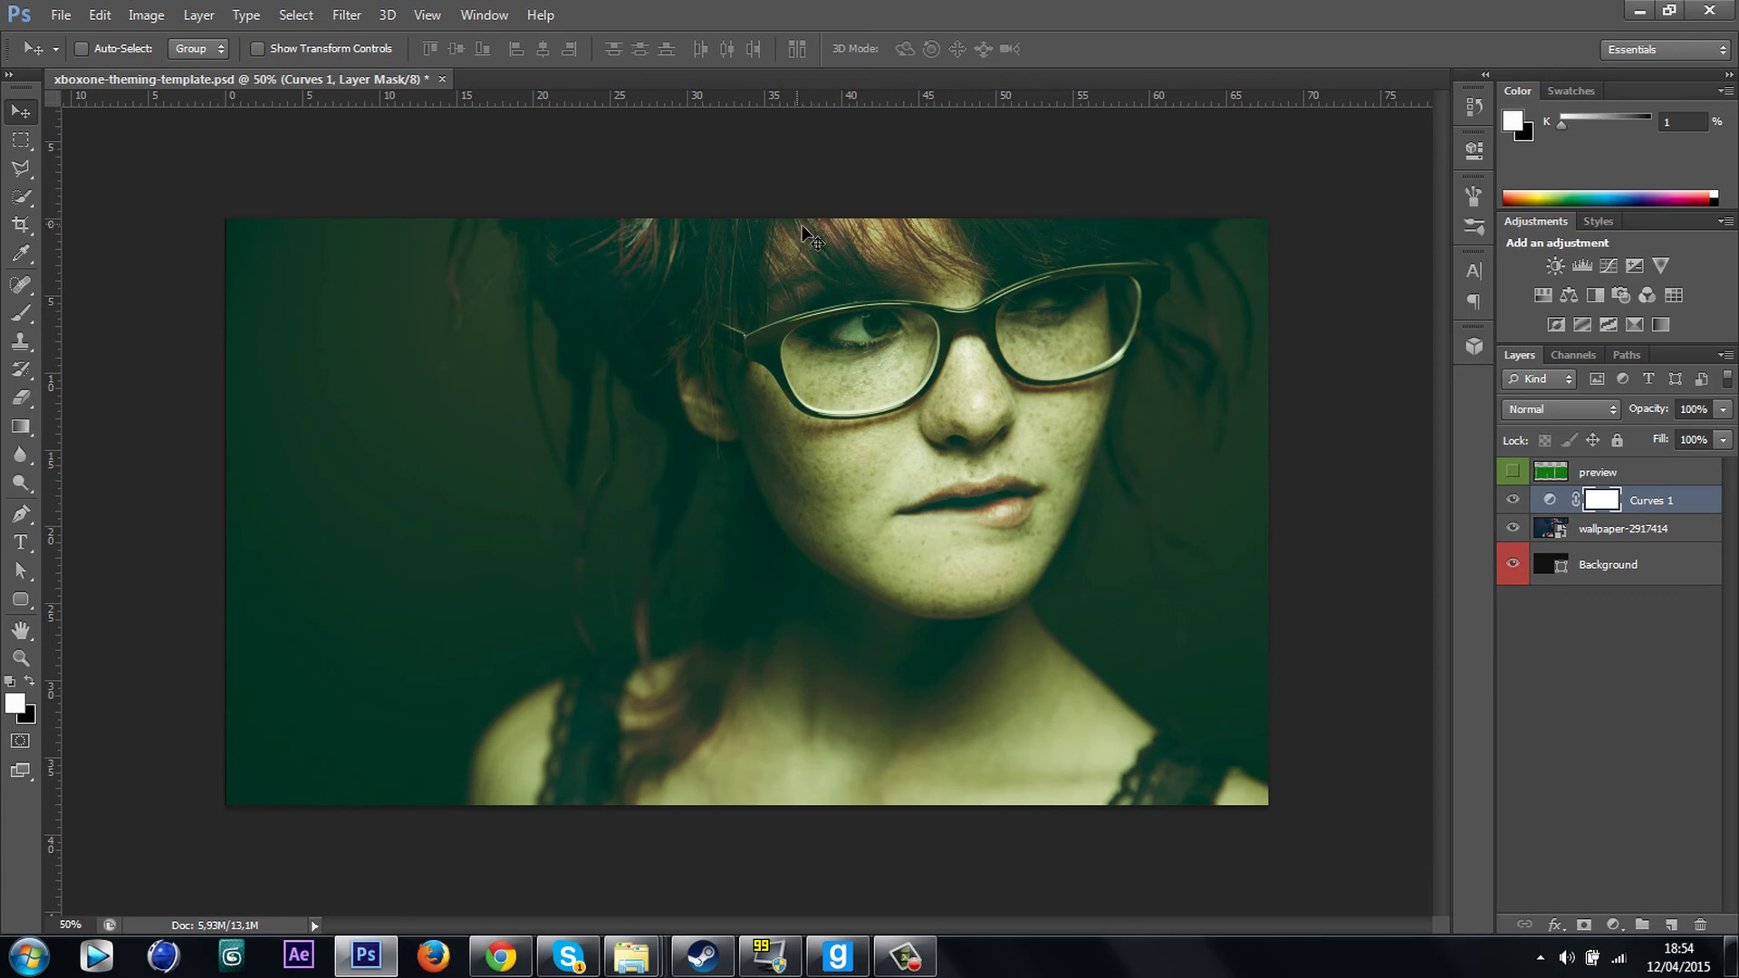
click(912, 960)
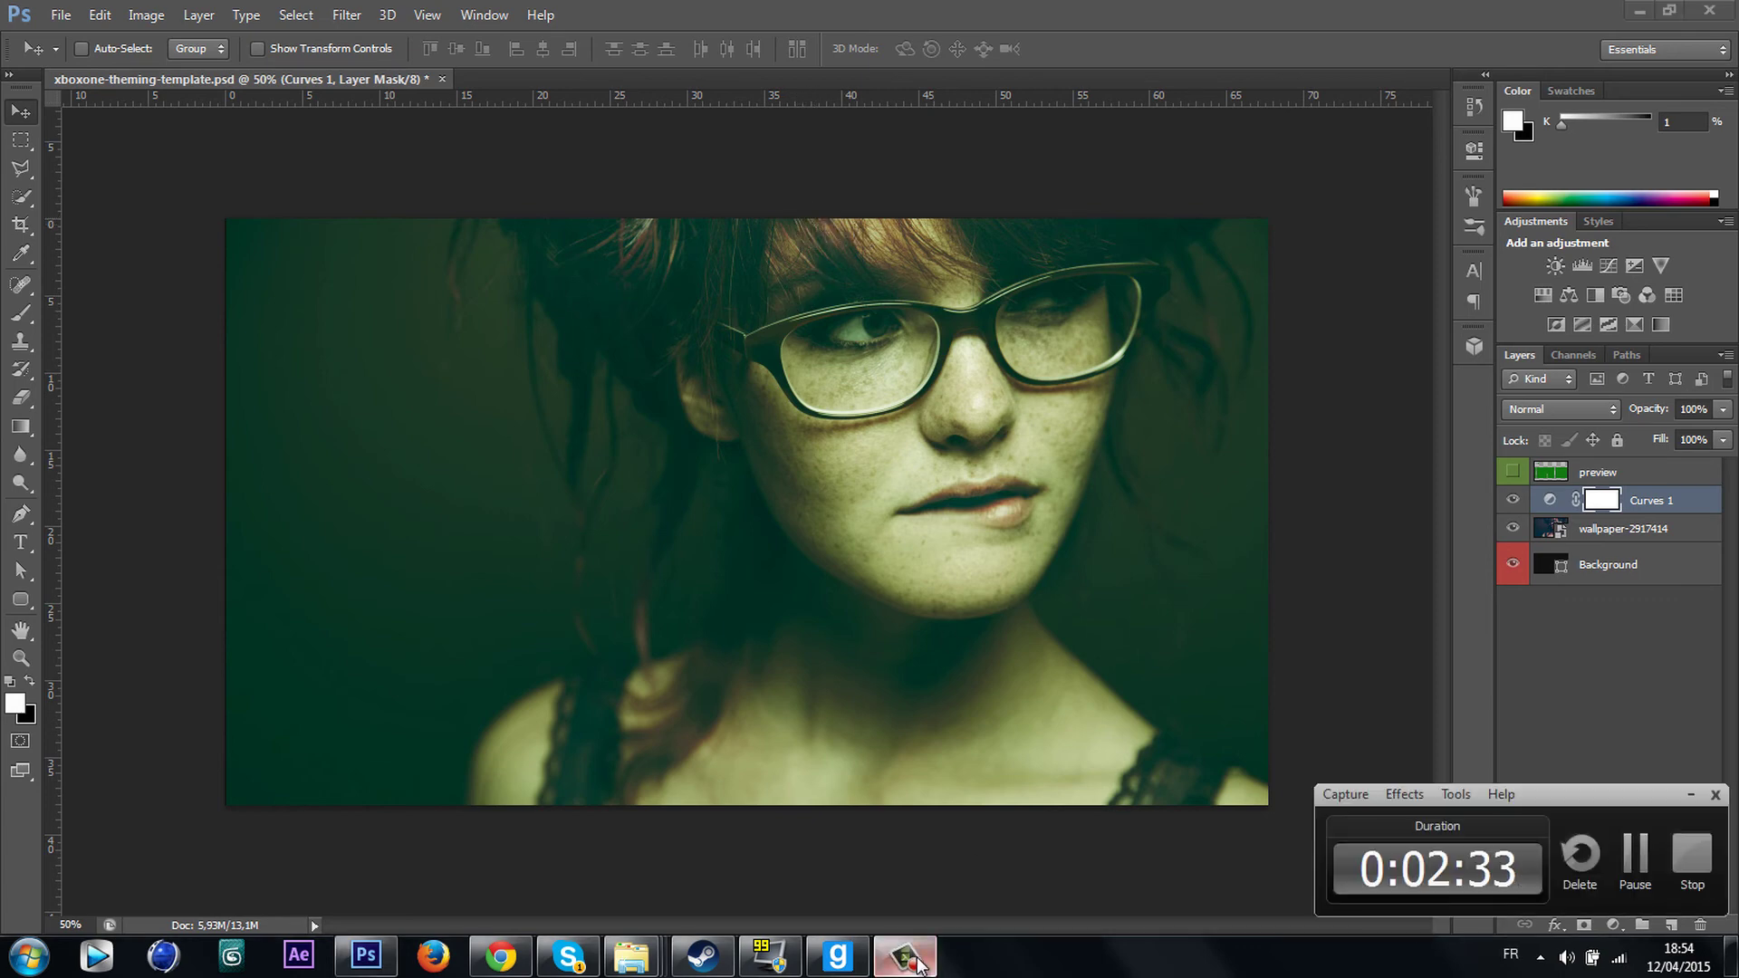
click(913, 959)
mouse_move(501, 957)
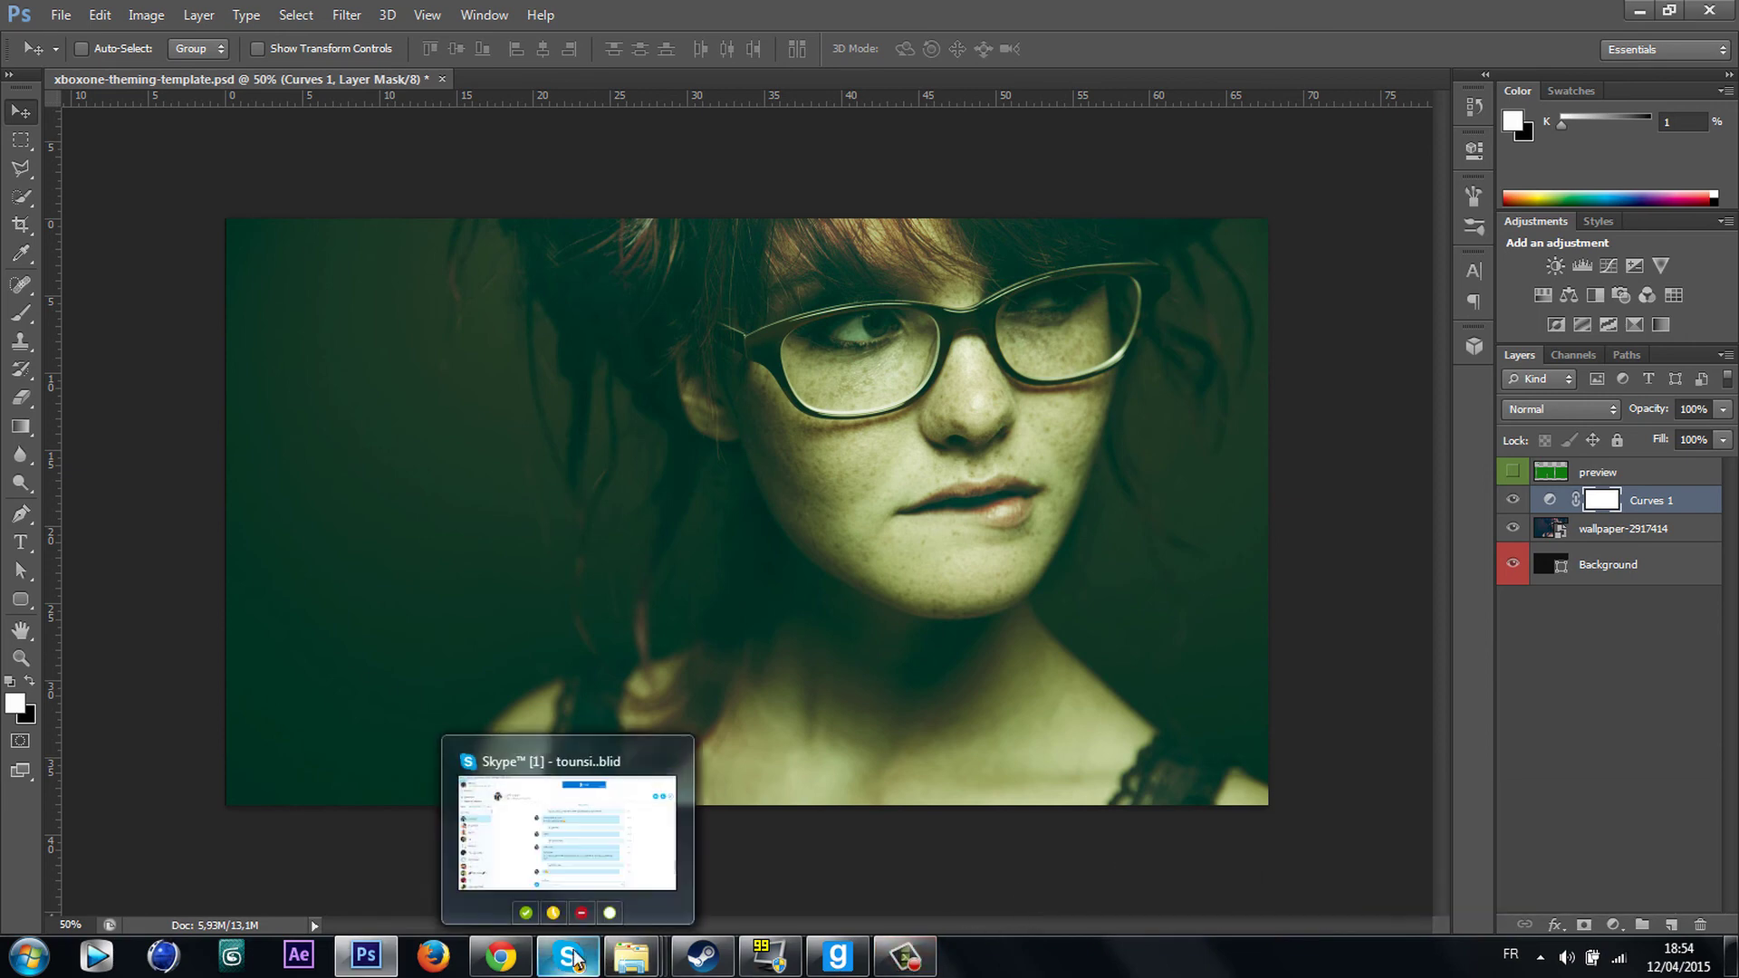
Subscribe to the X9GAMER channel on its YouTube page in Chrome
click(500, 958)
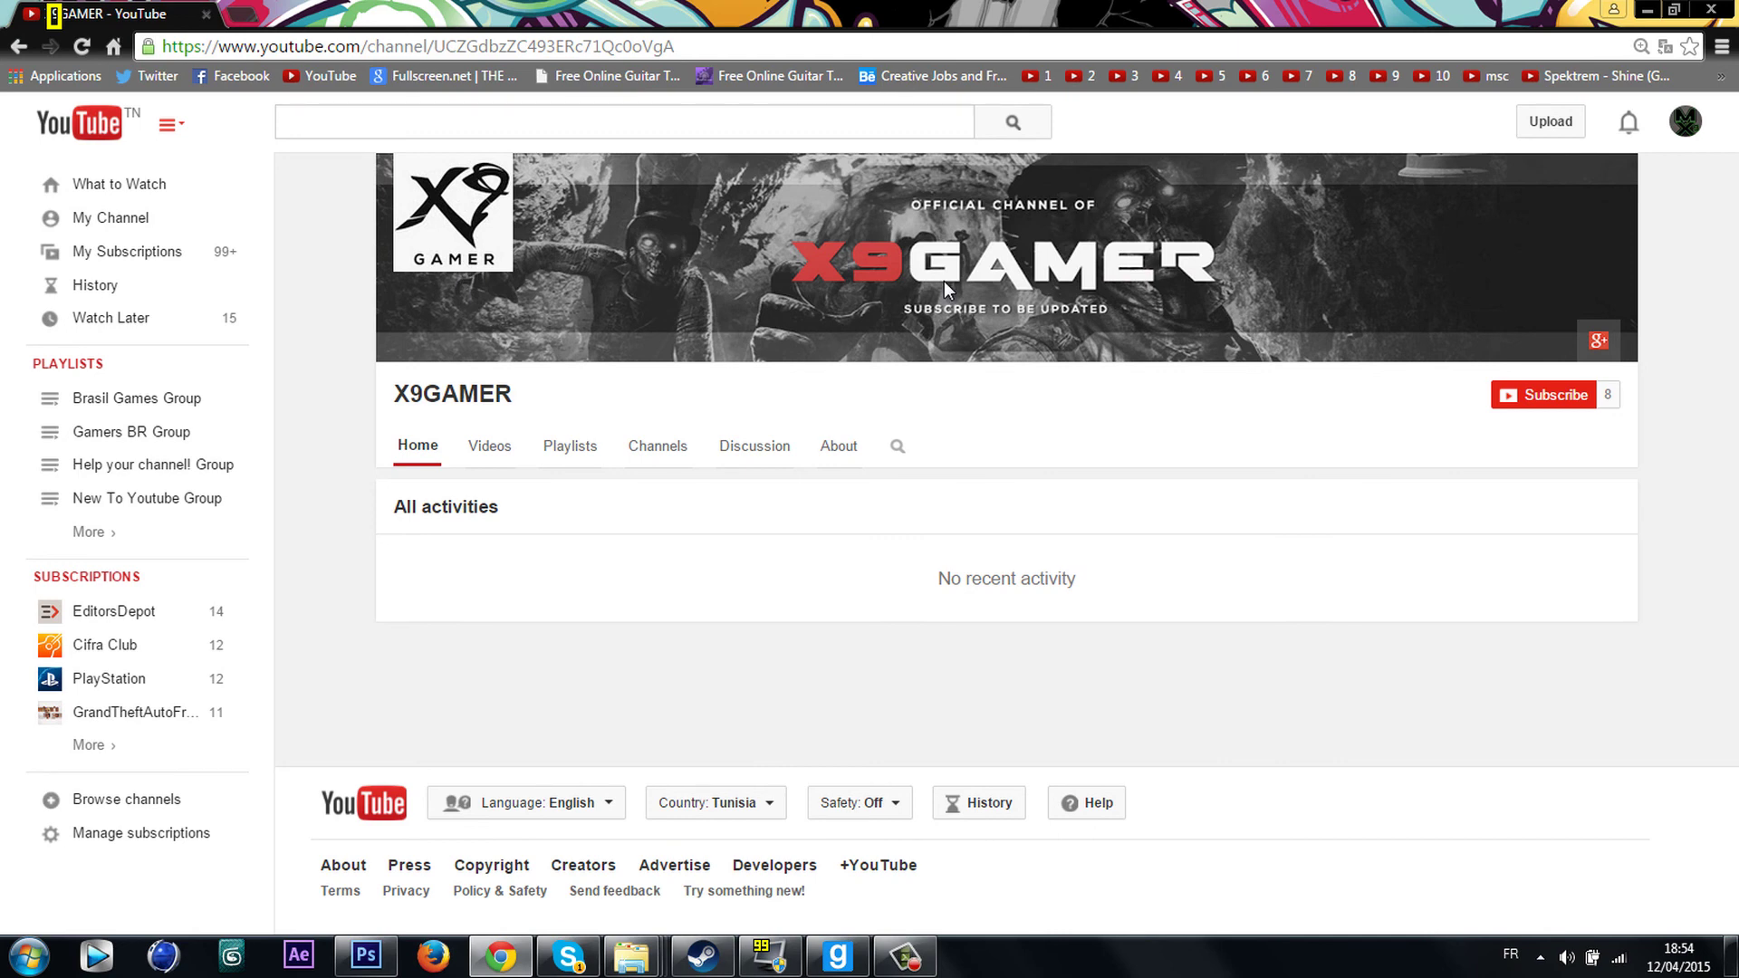
click(1562, 402)
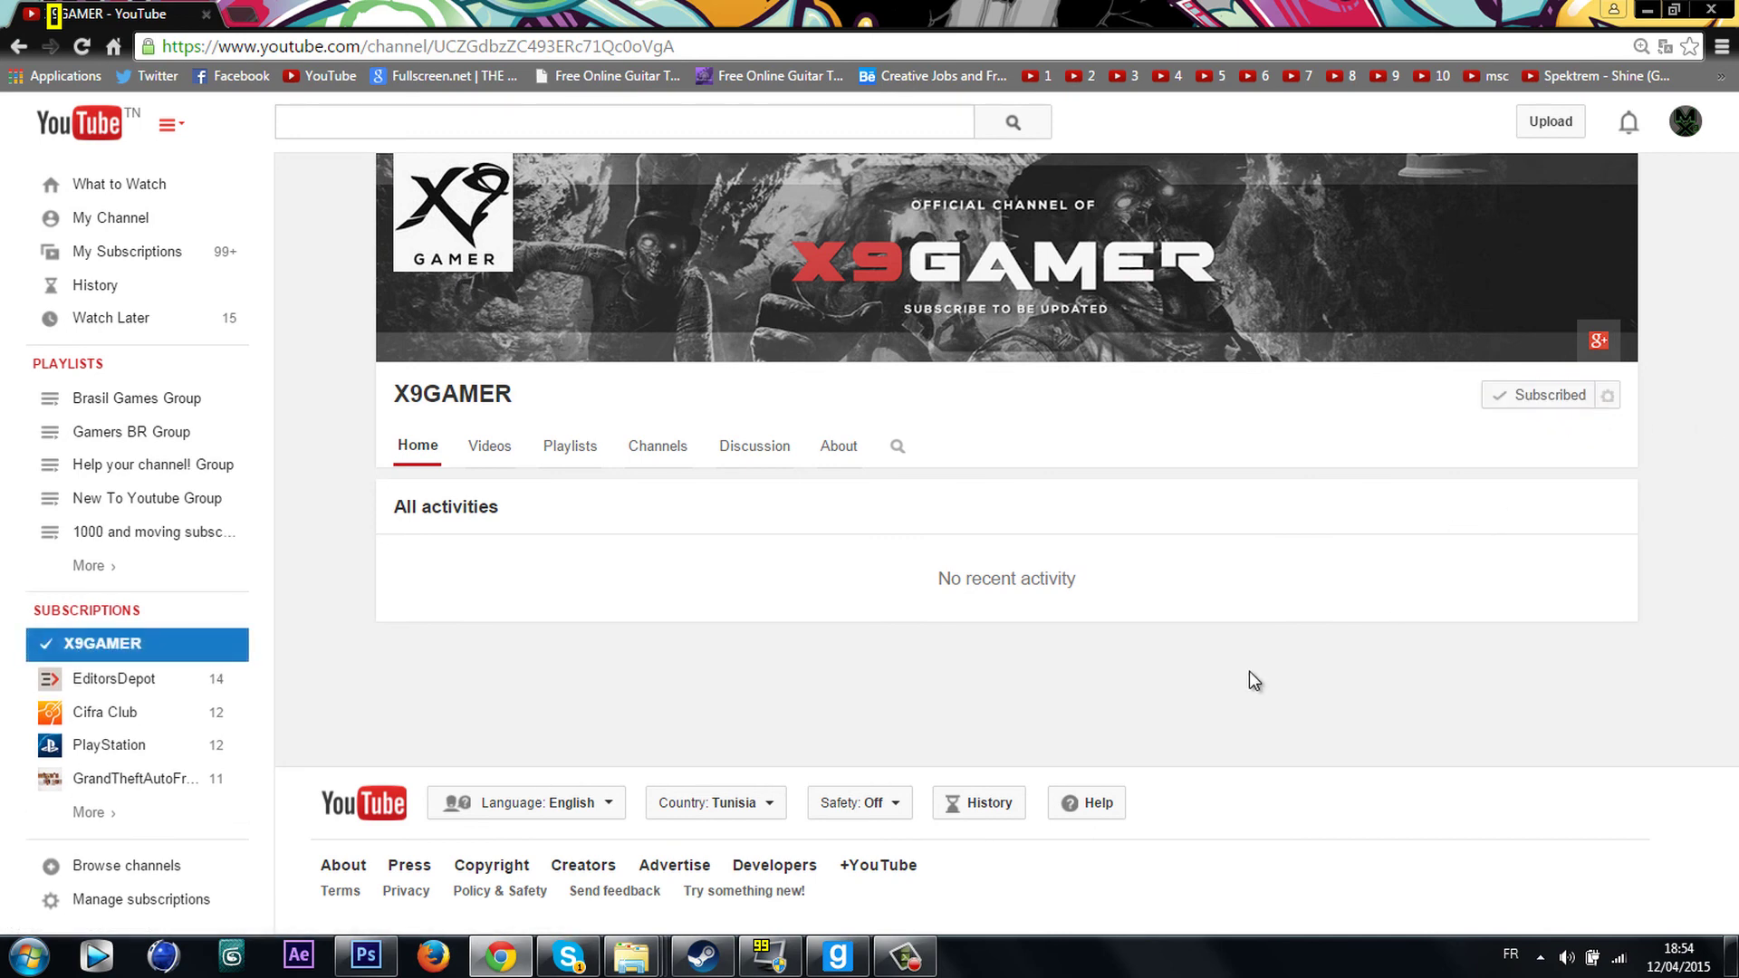